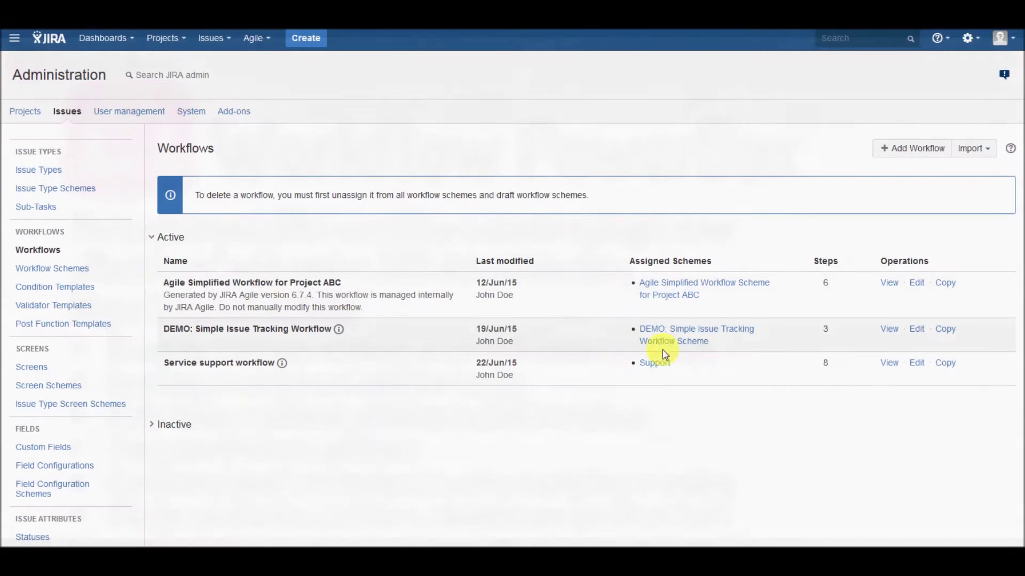
- Open a draft of Service support workflow and review the Answer to 1st line transition's conditions
left_click(918, 368)
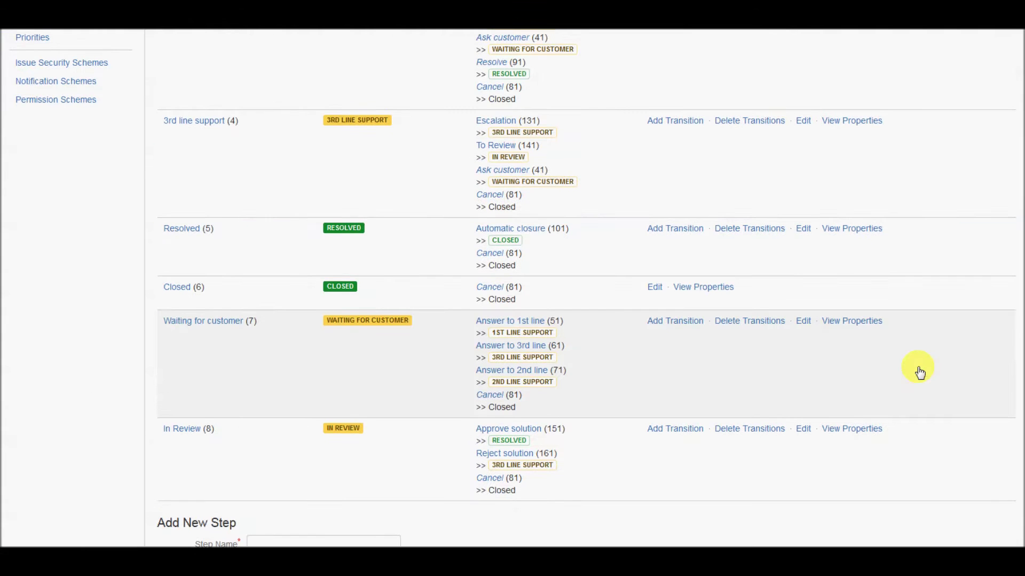
left_click(507, 327)
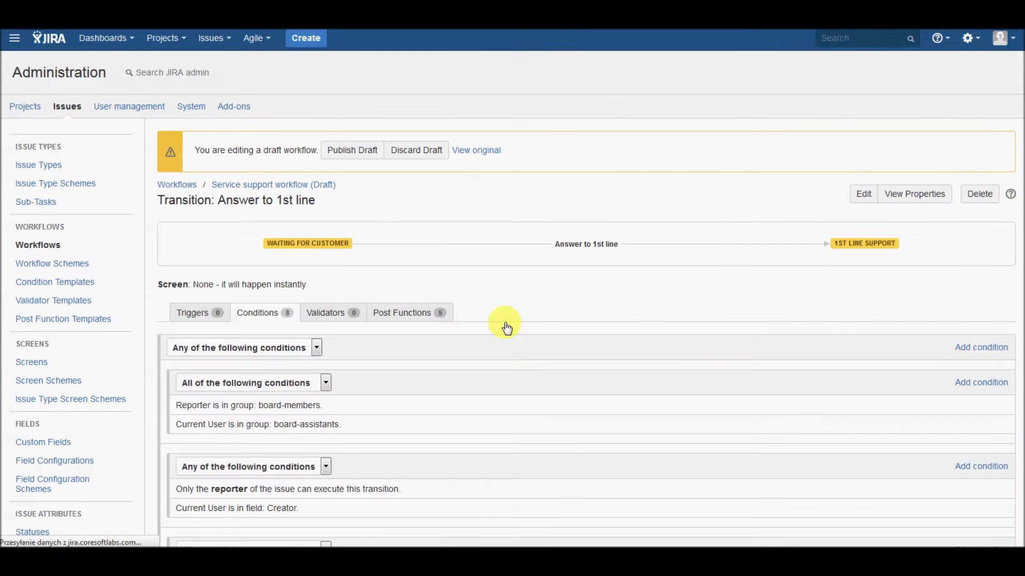
scroll(507, 327, "down", 3)
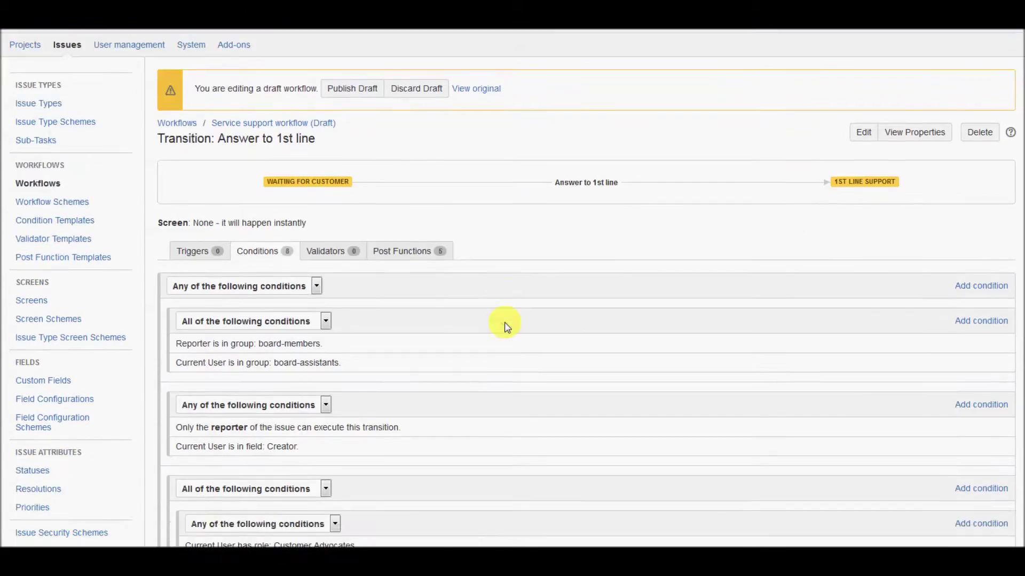
scroll(507, 327, "down", 2)
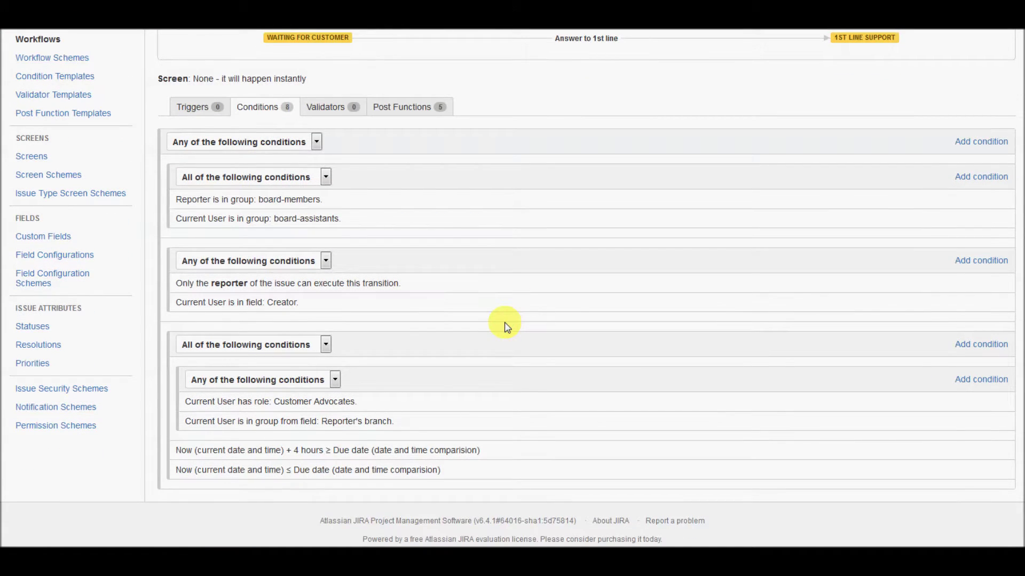
scroll(507, 327, "up", 2)
scroll(507, 327, "up", 2)
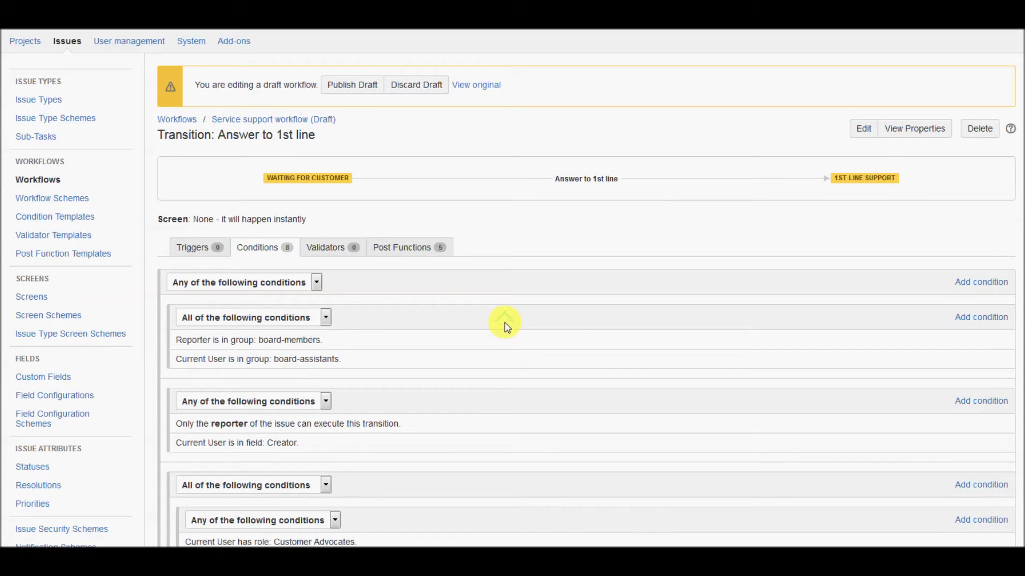
left_click(322, 184)
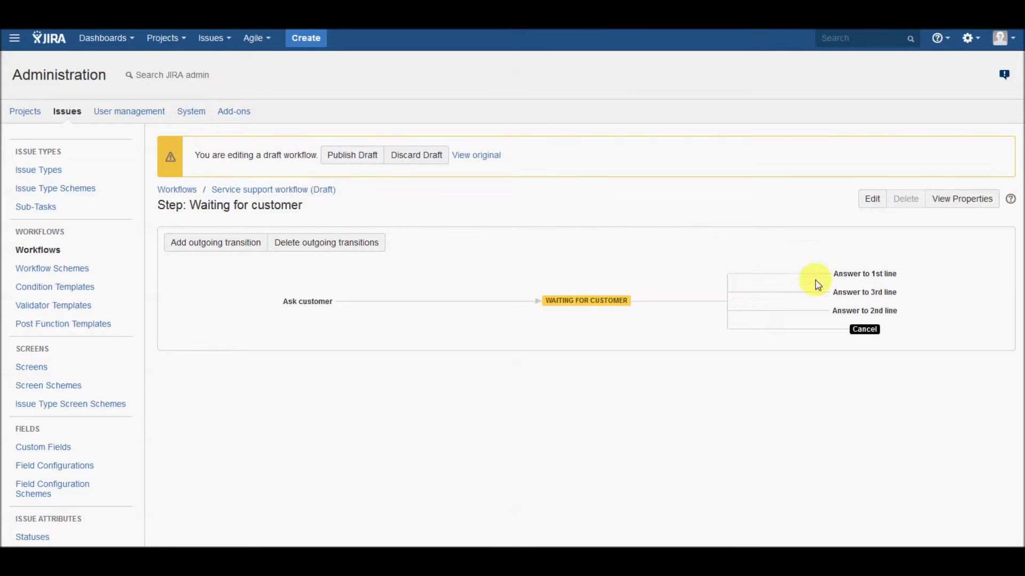
- Add the Only Reporter Condition to the Answer to 2nd line transition
left_click(860, 312)
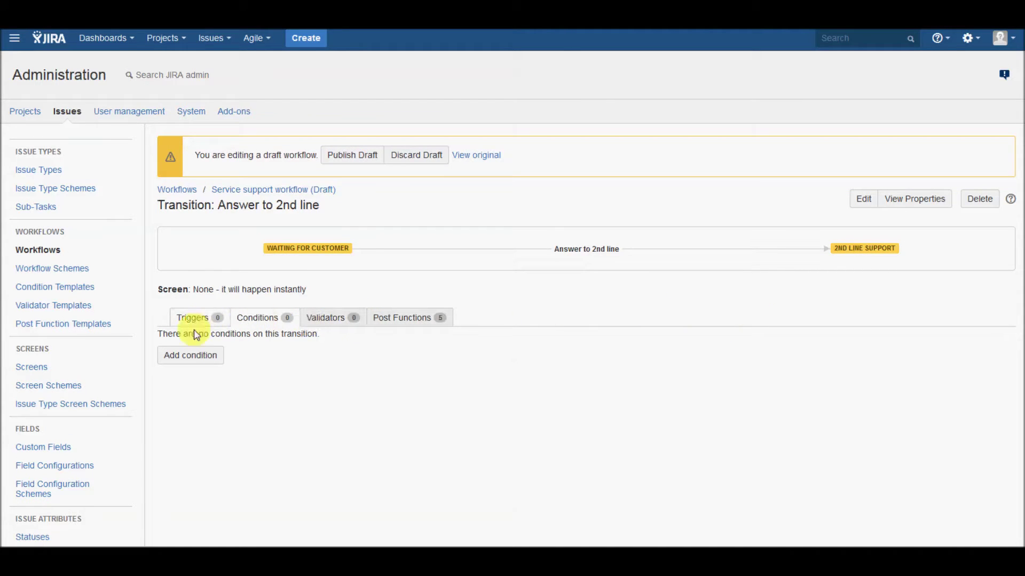
left_click(191, 357)
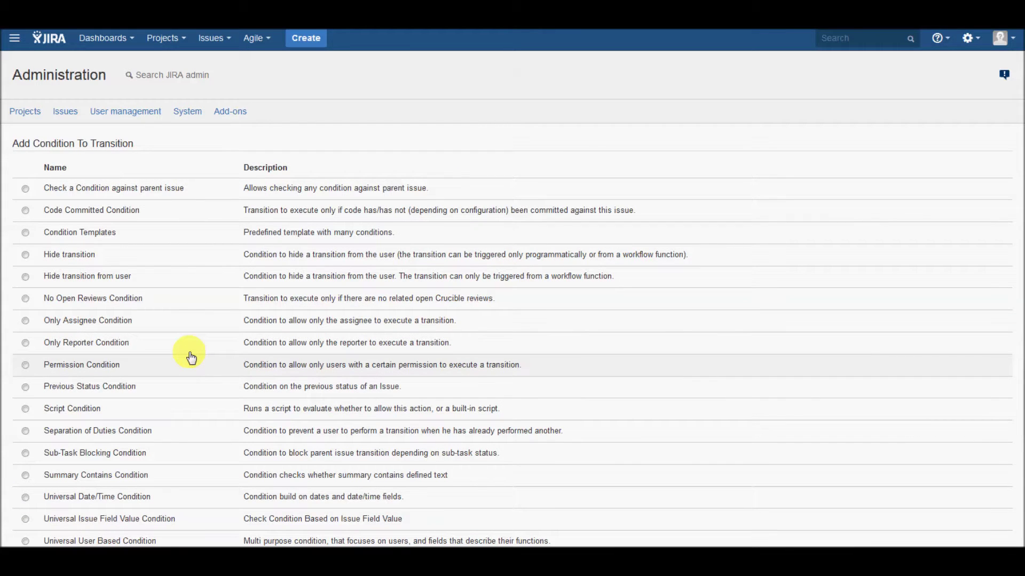
left_click(96, 347)
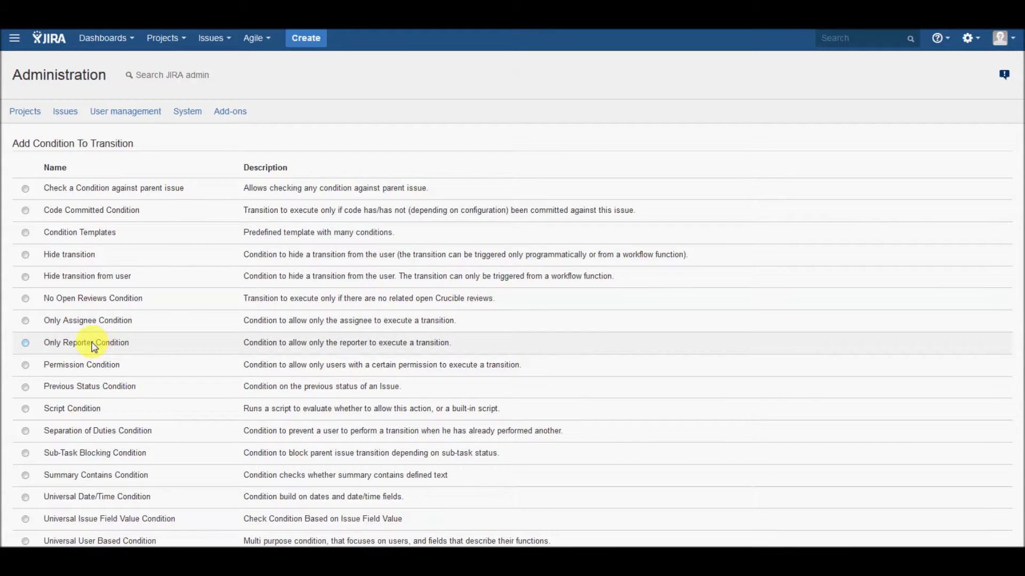
scroll(91, 342, "down", 5)
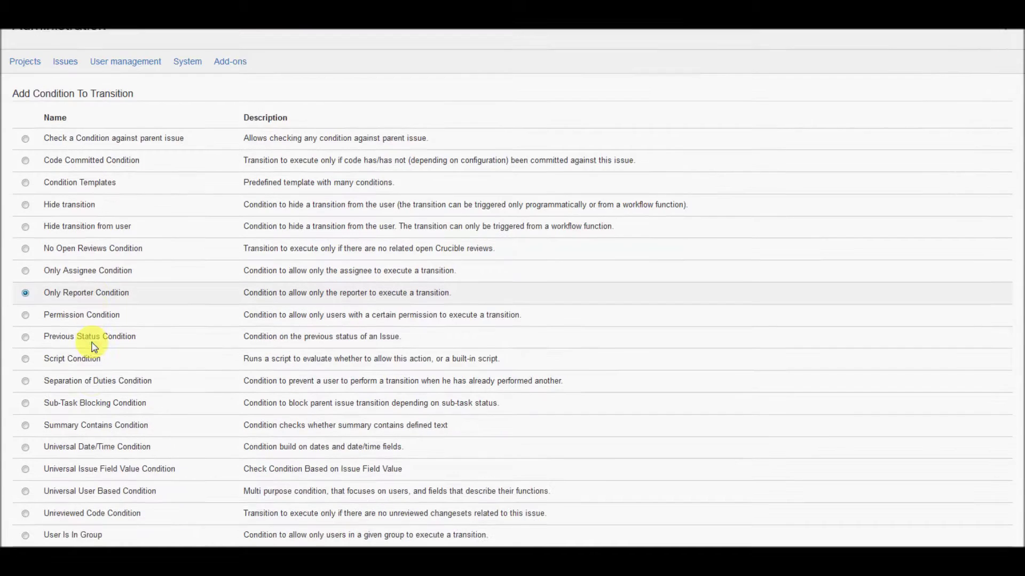
left_click(26, 438)
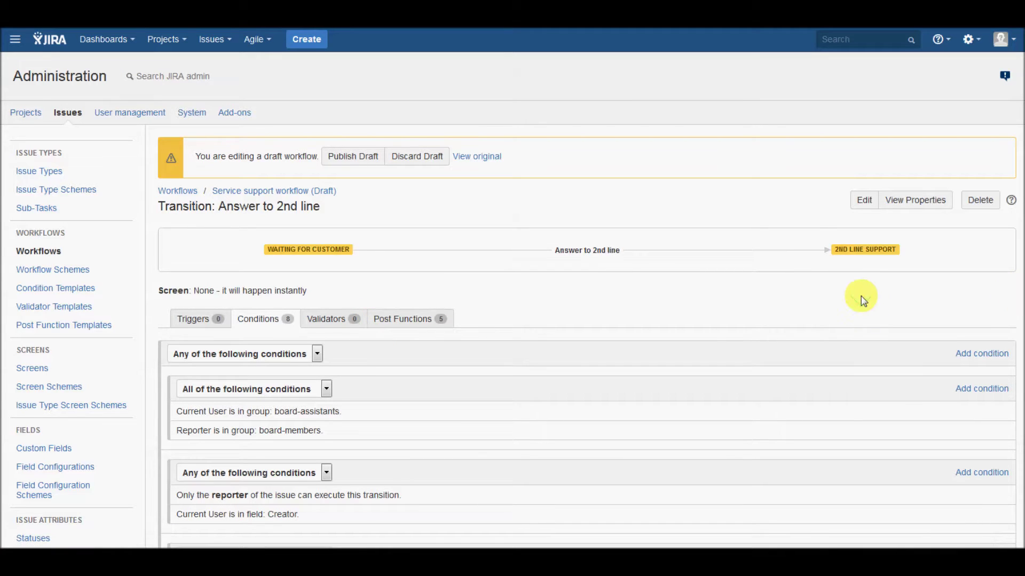
scroll(863, 300, "down", 5)
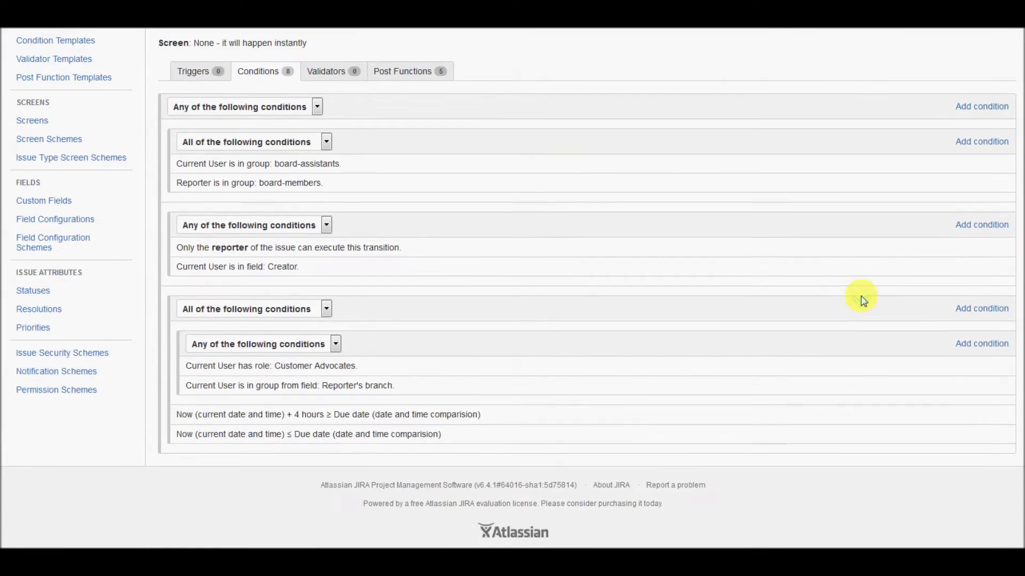
scroll(863, 301, "up", 5)
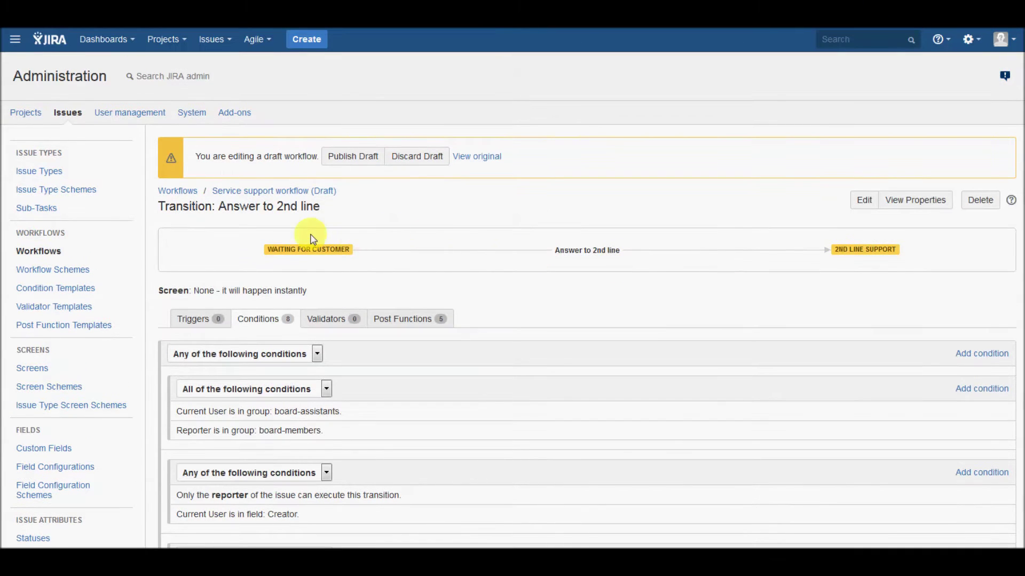
left_click(308, 250)
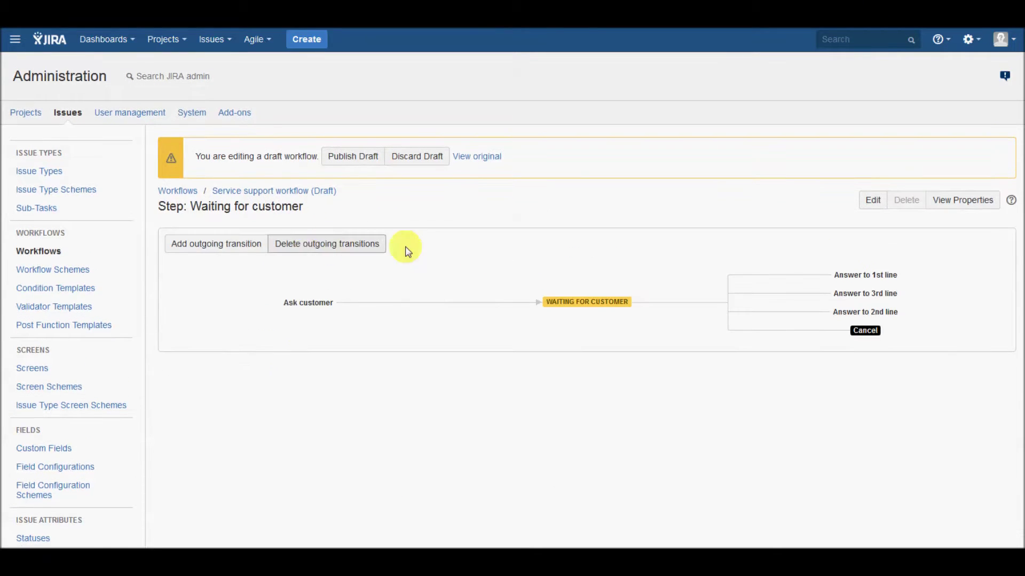
- Check that Answer to 3rd line has no conditions, then view the Condition Templates list
left_click(856, 300)
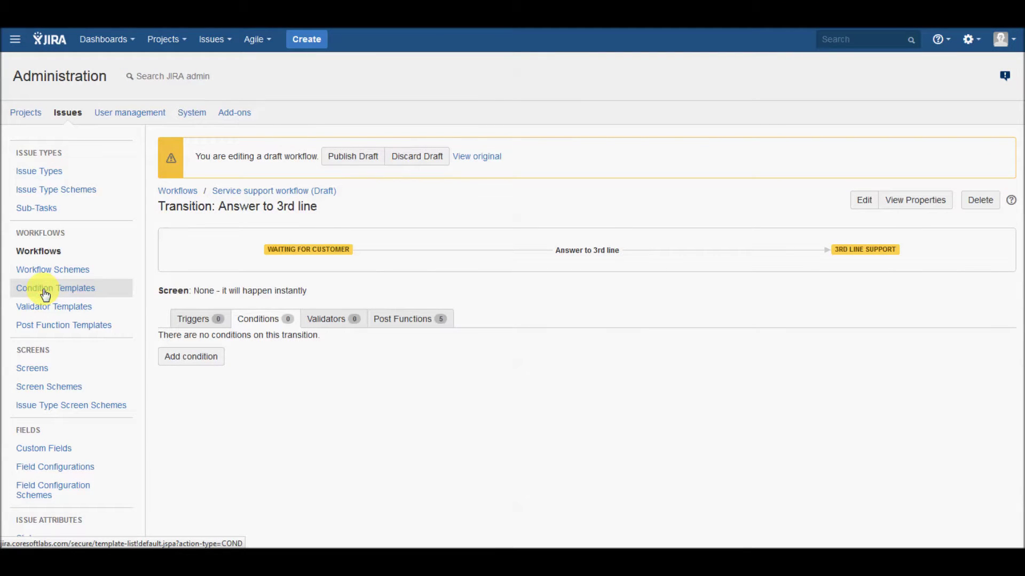
left_click(46, 294)
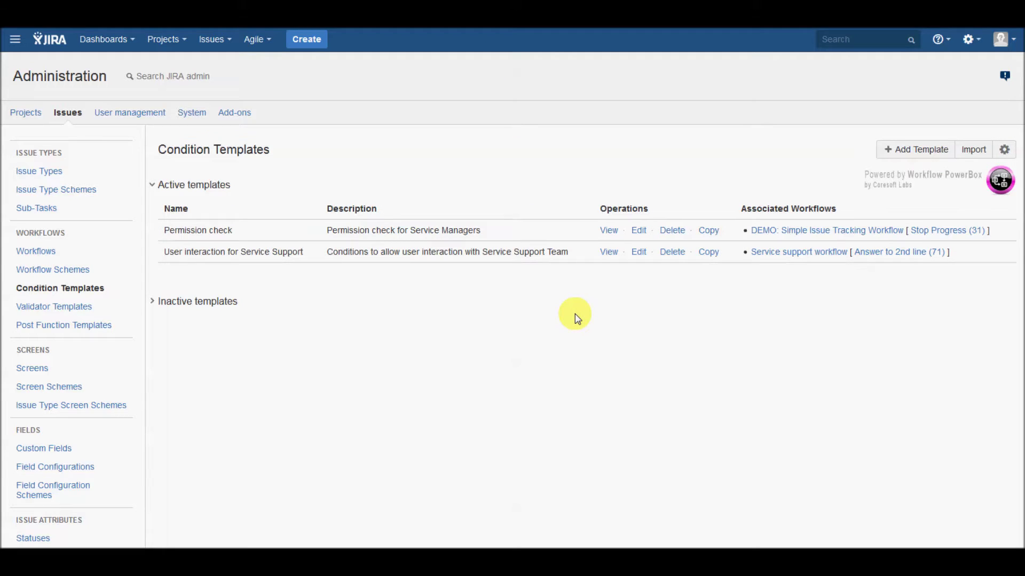
- Create an empty condition template named 'User interaction for Service Support'
left_click(910, 158)
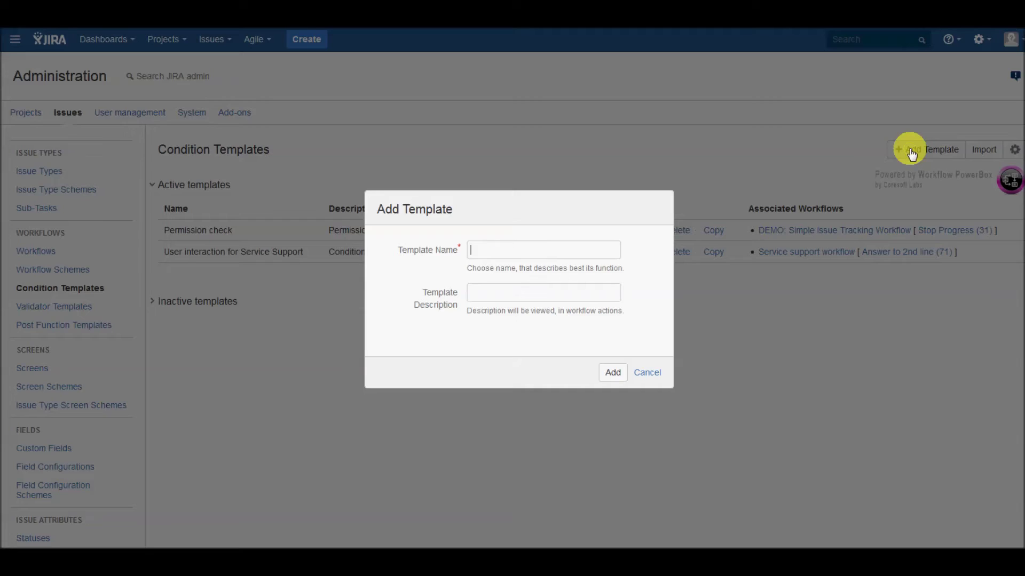
type("User")
key("Down")
key("Return")
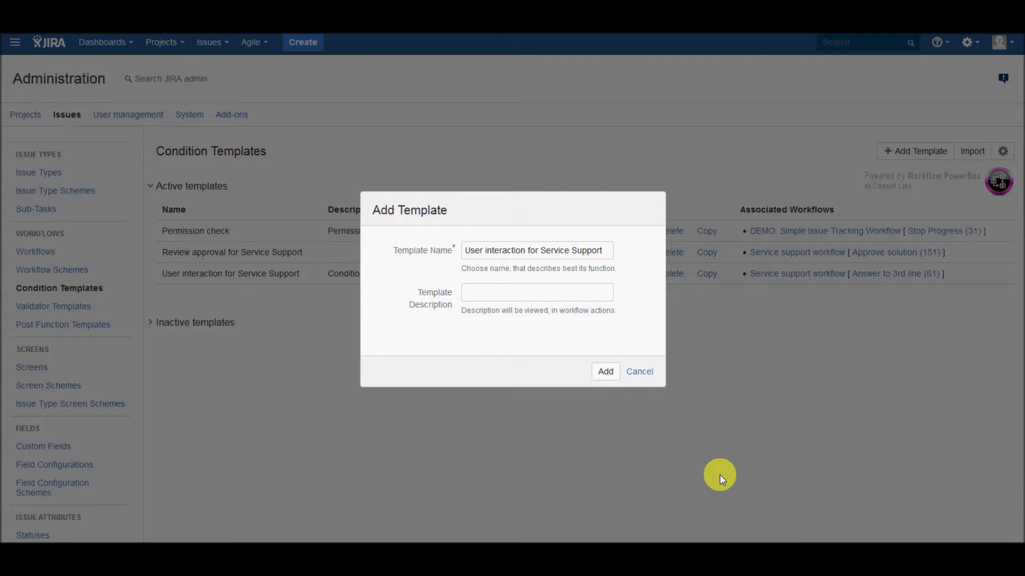
left_click(605, 372)
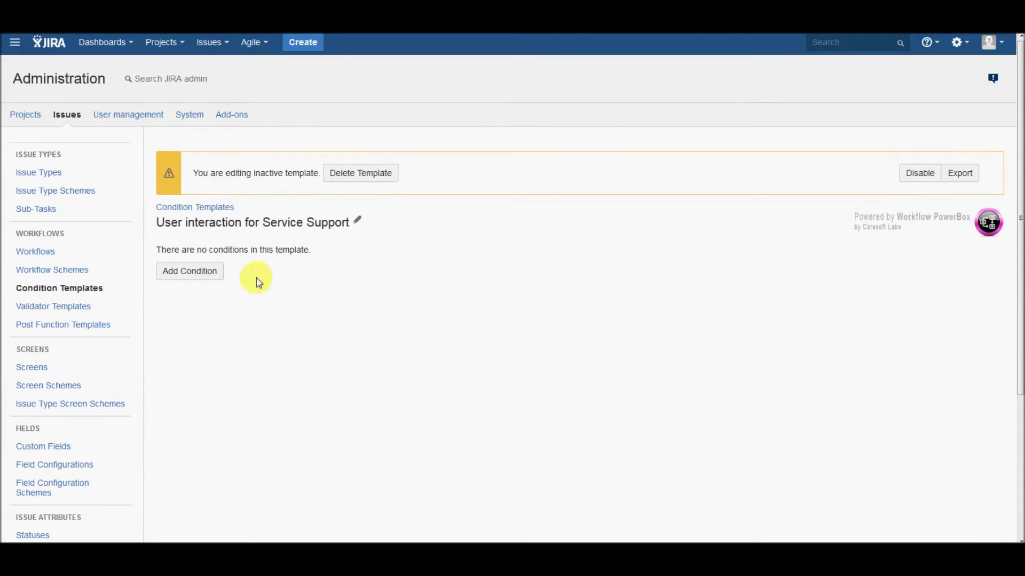
- Add the Only Reporter Condition to the User interaction for Service Support template
left_click(197, 277)
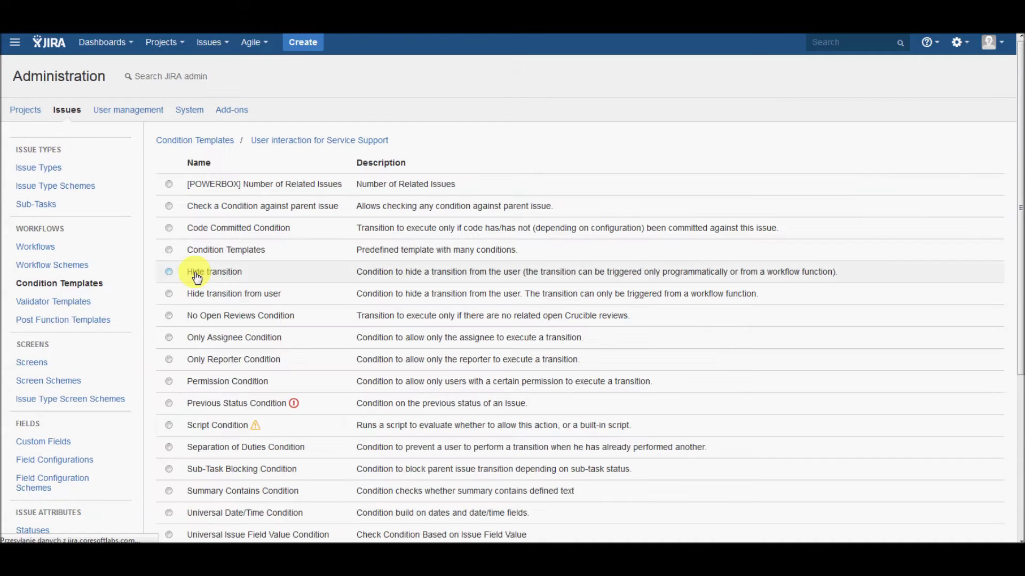
scroll(196, 278, "down", 3)
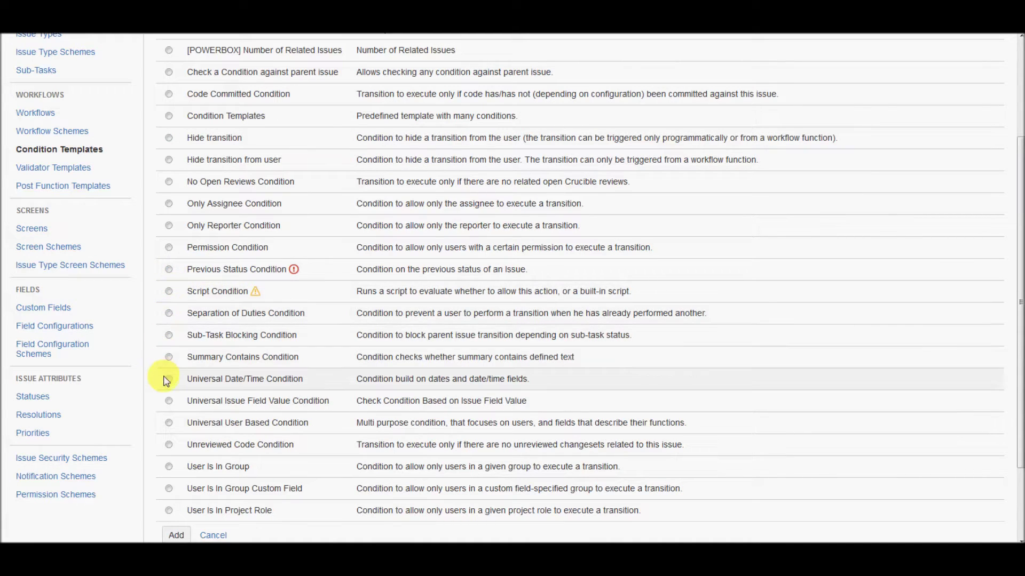
left_click(169, 226)
mouse_move(294, 270)
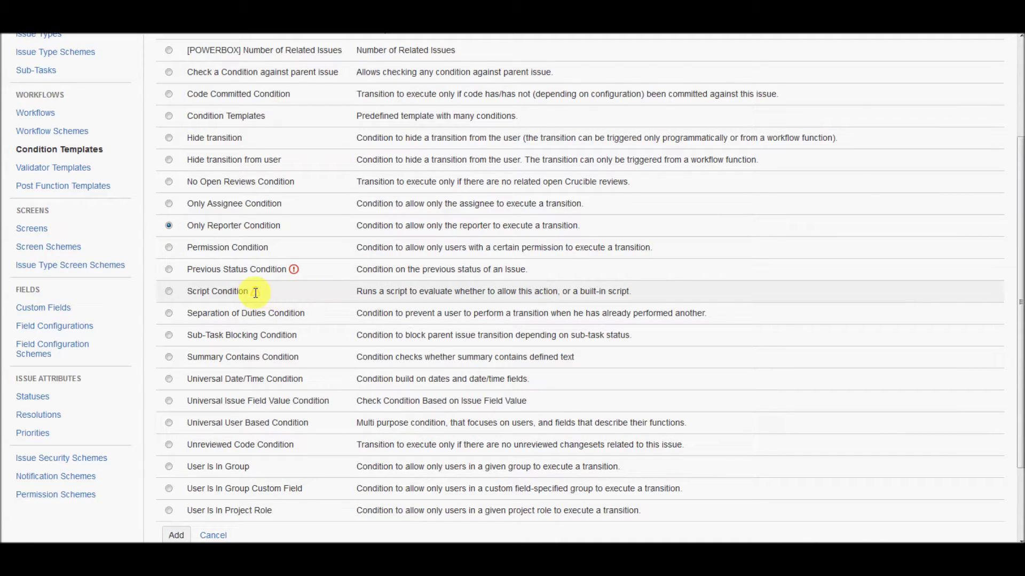
mouse_move(256, 292)
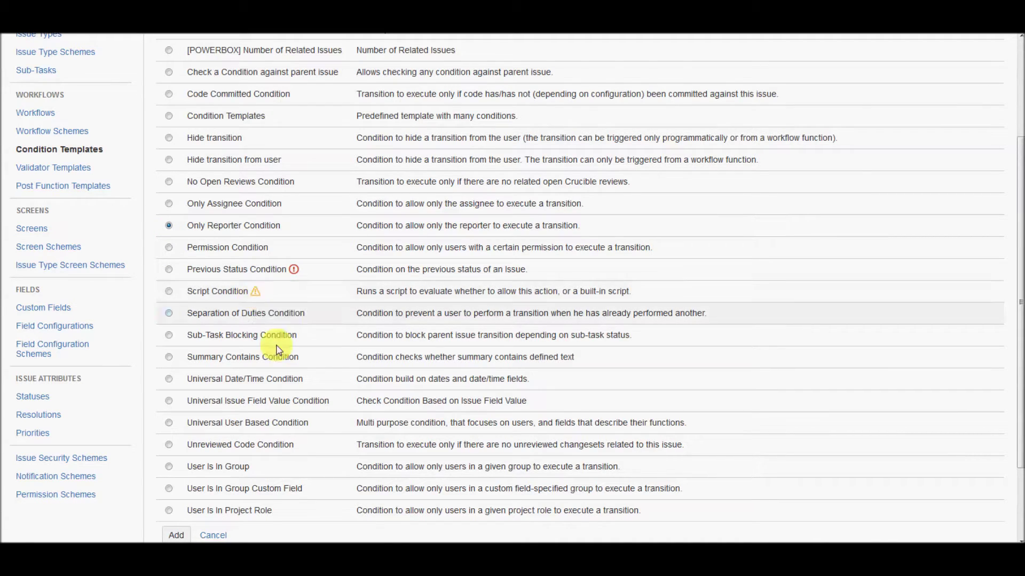
left_click(177, 536)
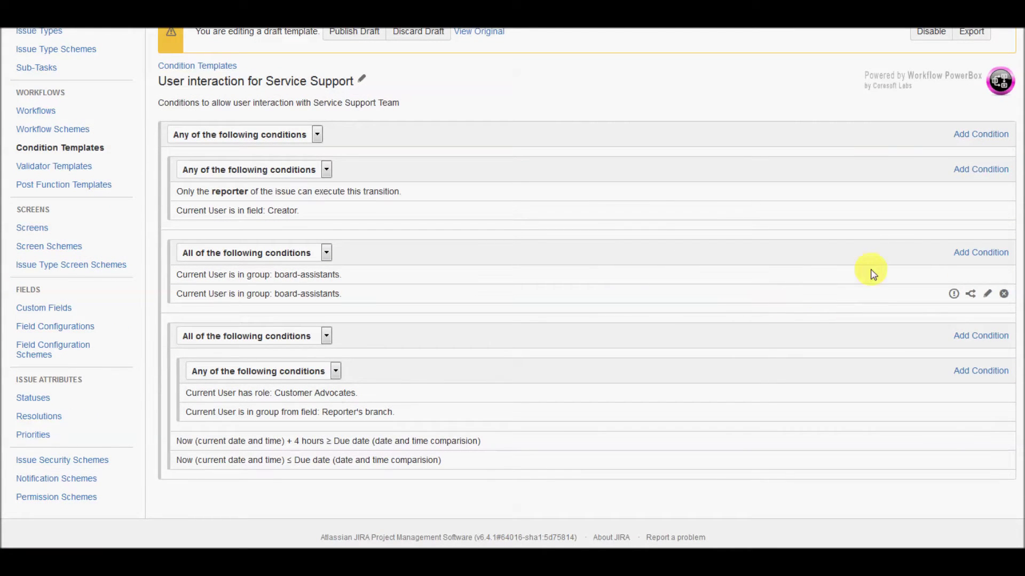
- Invert the reporter condition and revert it, then publish the template without a backup
mouse_move(952, 199)
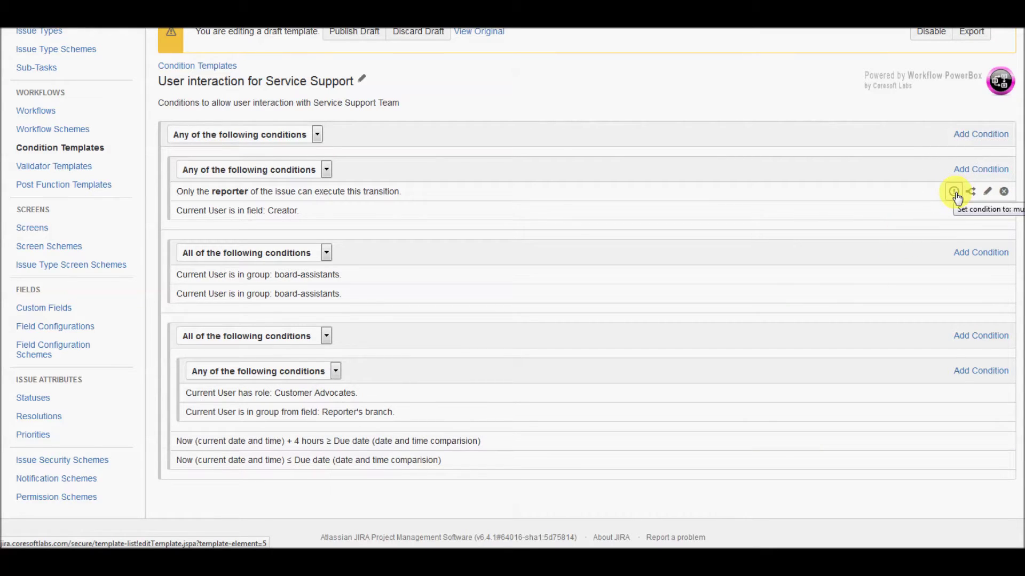
left_click(954, 192)
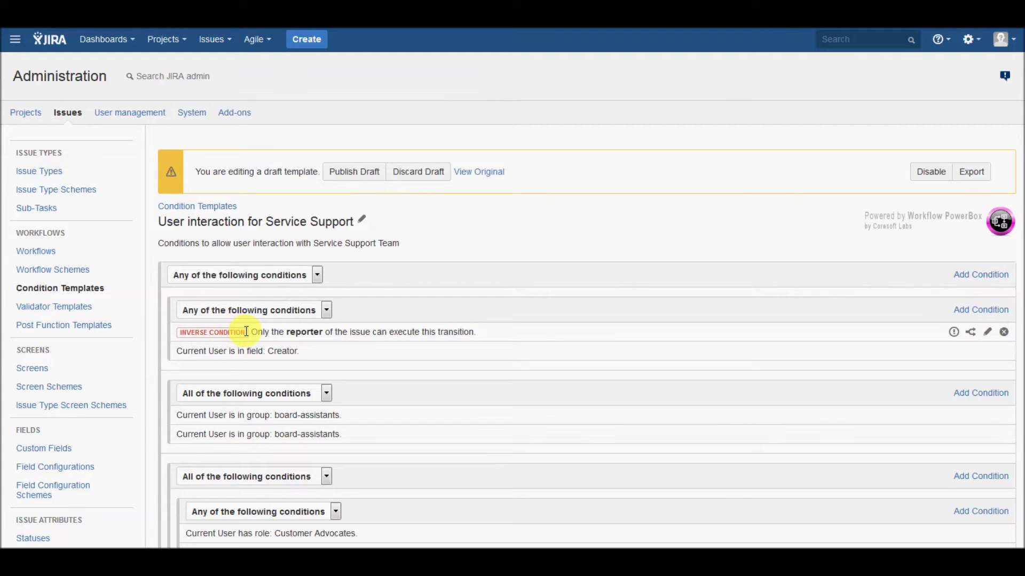
left_click(954, 333)
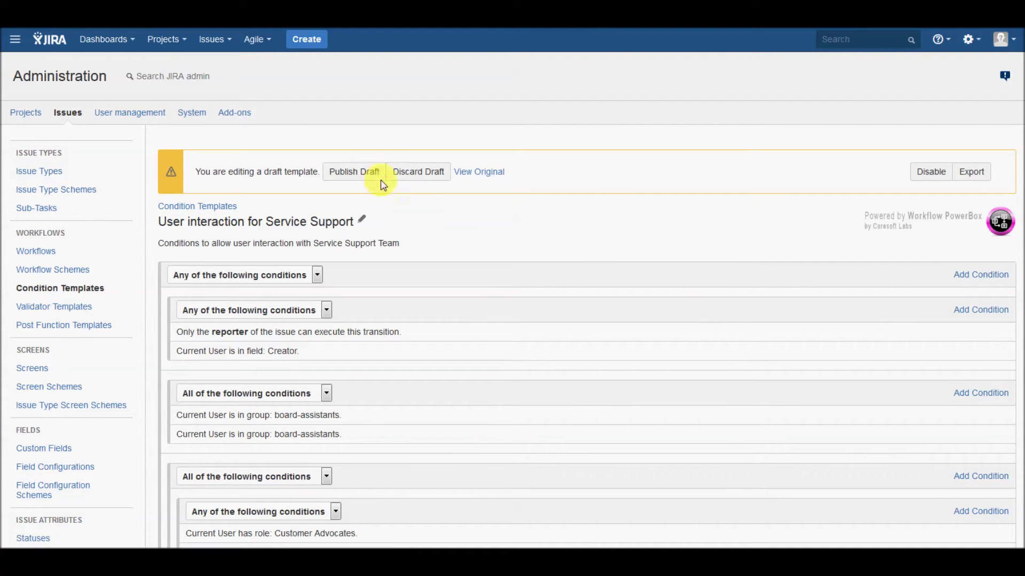
left_click(351, 175)
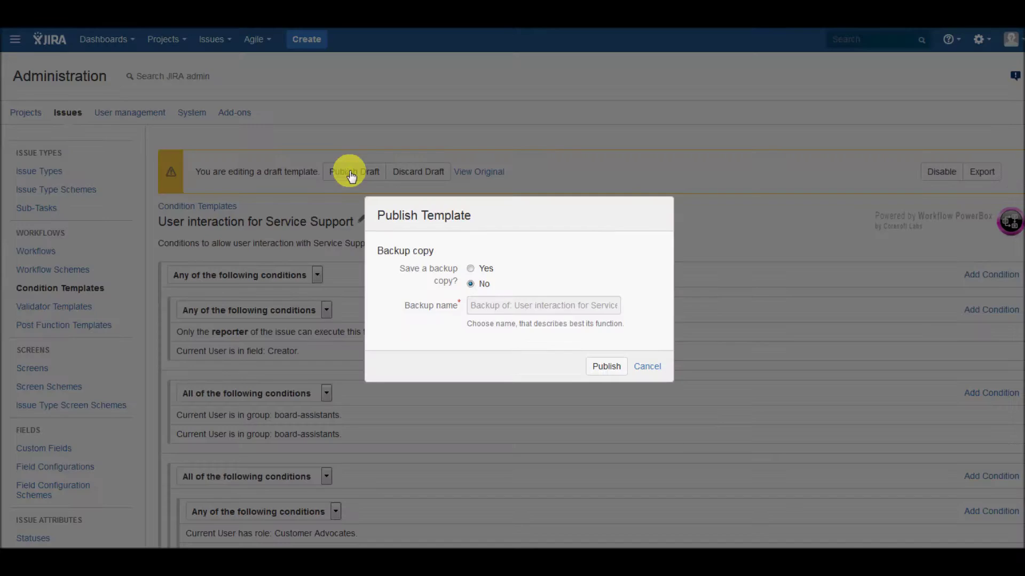
left_click(606, 367)
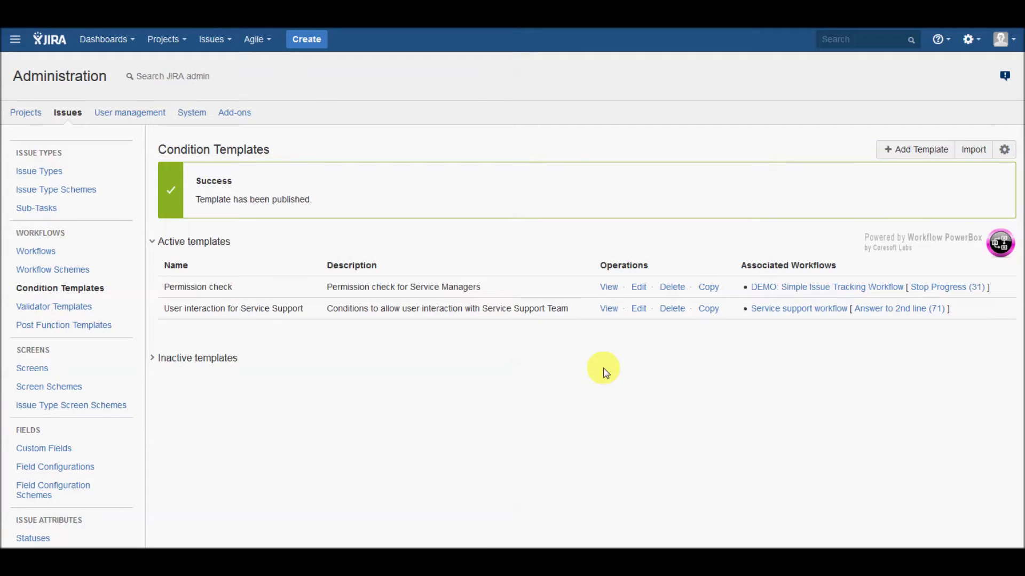
left_click(155, 361)
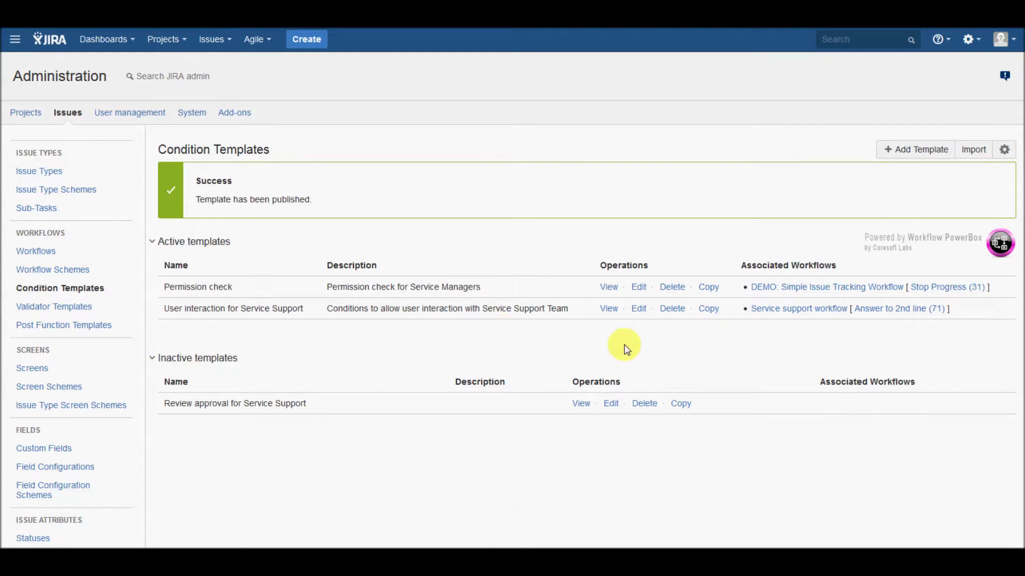
- Inspect the inactive Review approval for Service Support template's conditions, then return to Workflows
left_click(610, 404)
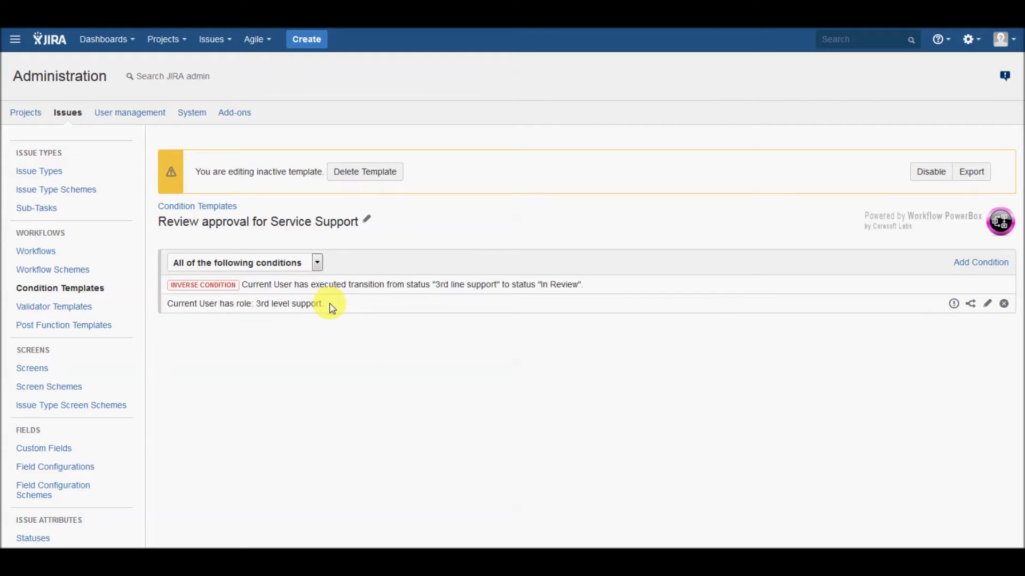
left_click(208, 209)
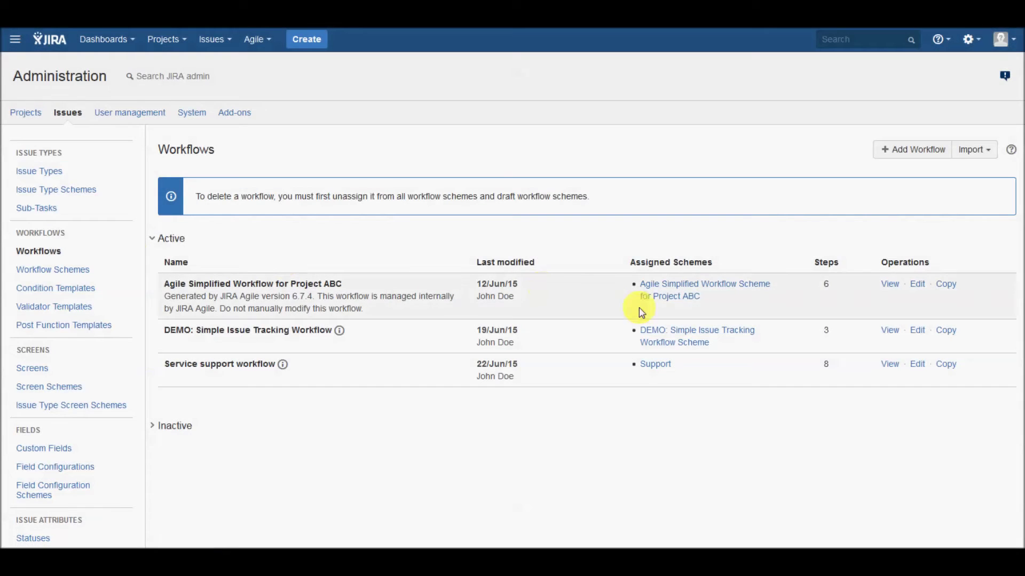
- Add the Review approval for Service Support template as the Approve solution transition's condition
left_click(918, 368)
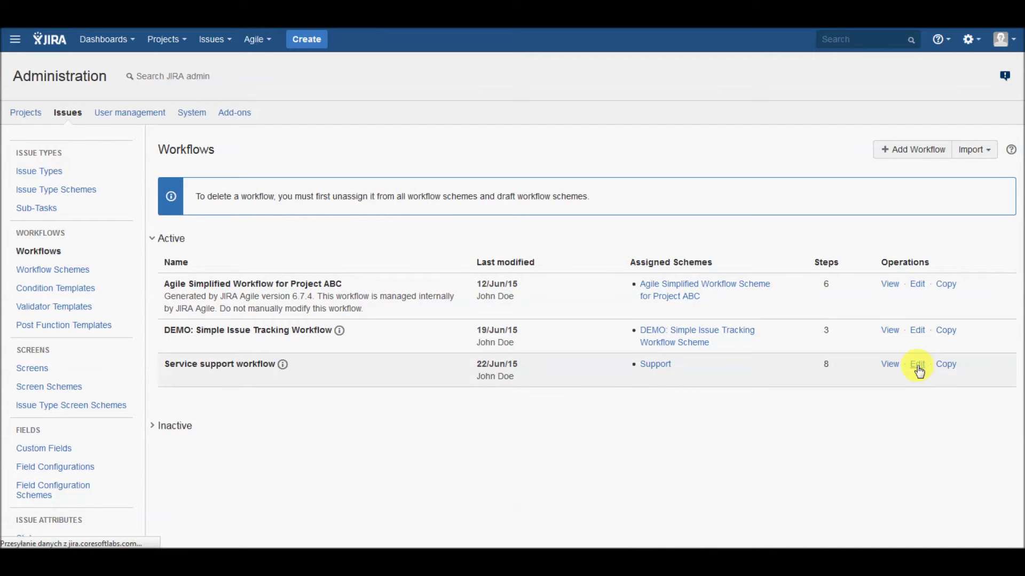
scroll(205, 247, "down", 3)
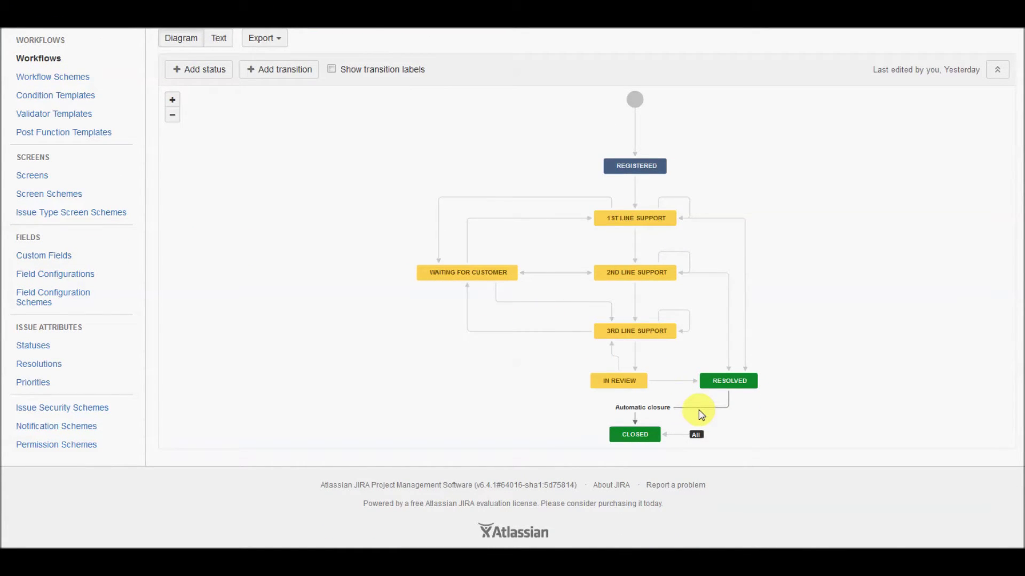
left_click(662, 382)
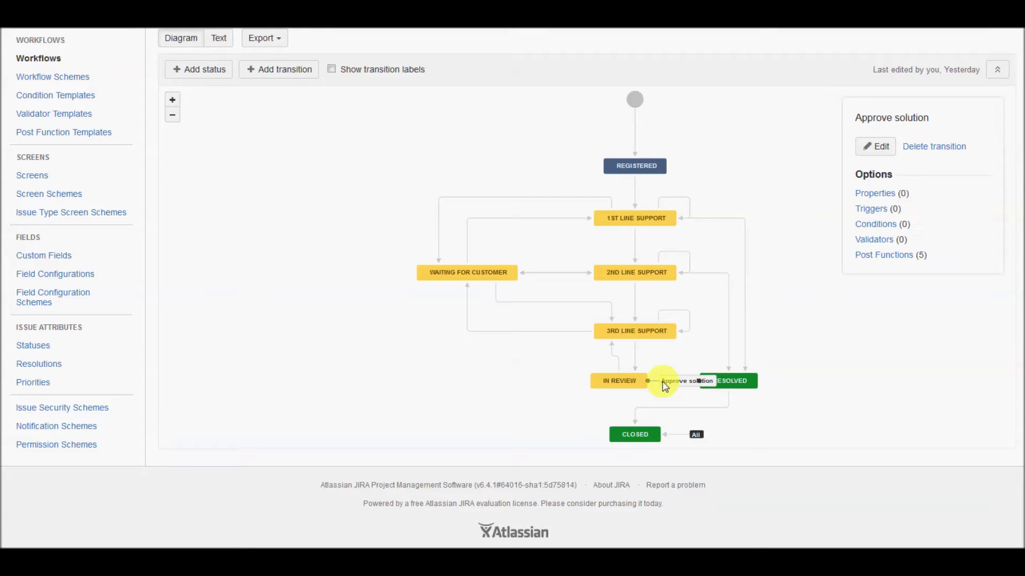
left_click(872, 230)
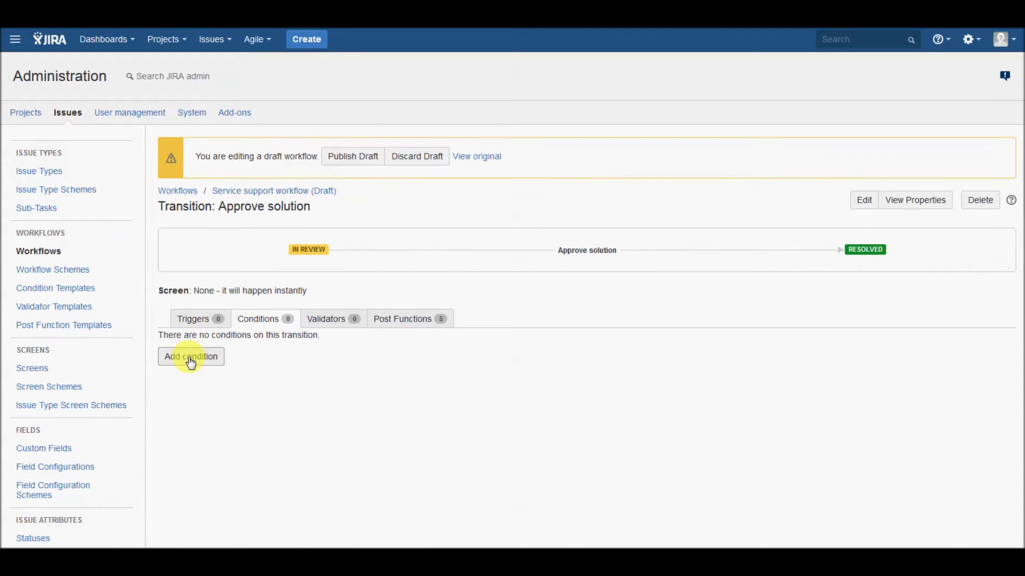
left_click(190, 361)
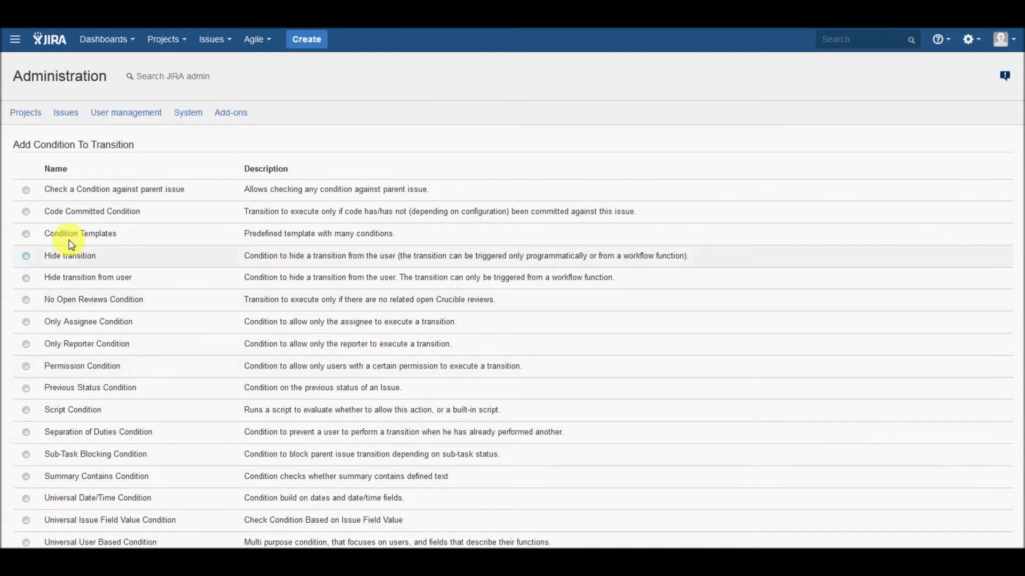
left_click(26, 235)
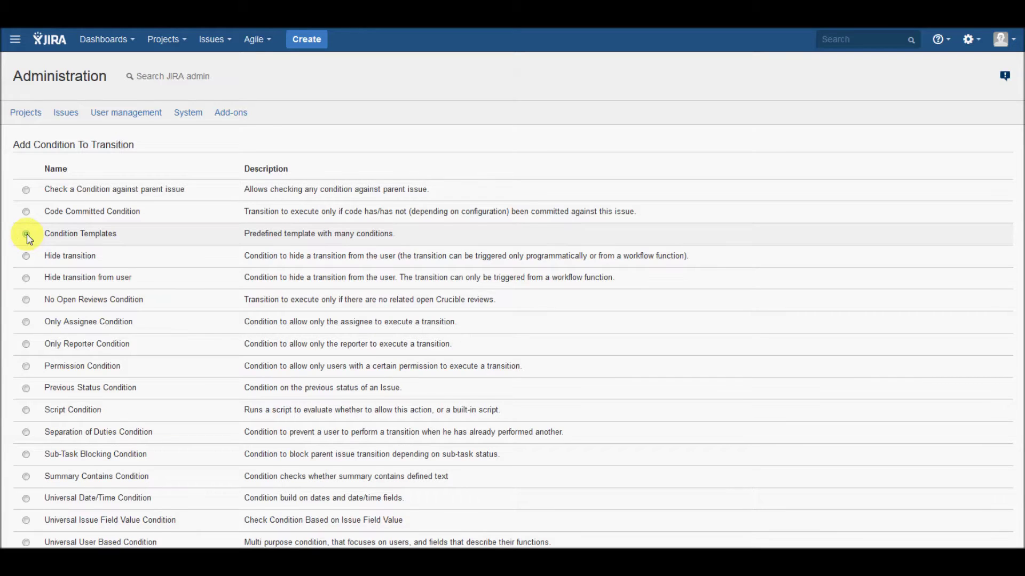
scroll(26, 238, "down", 5)
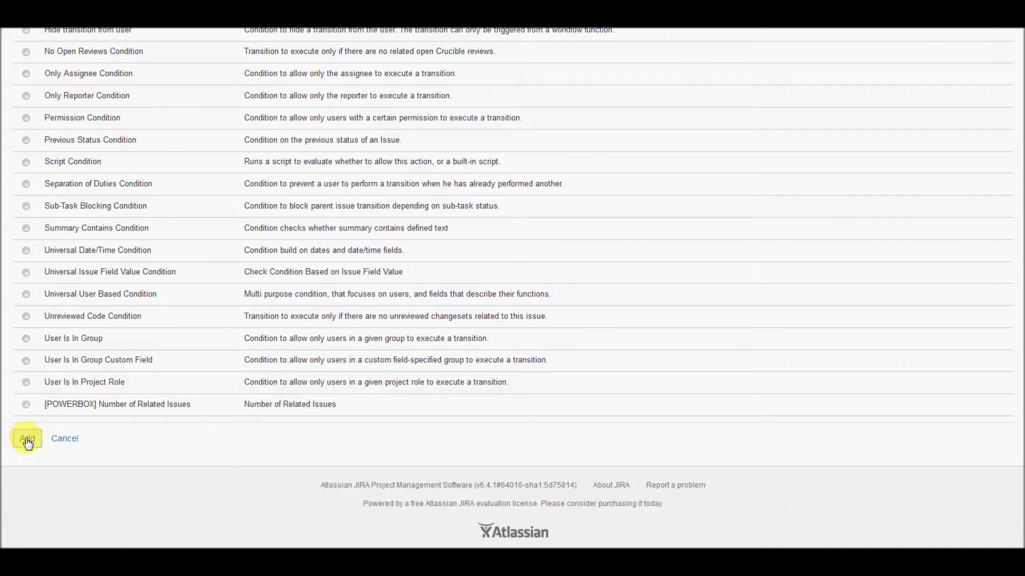
left_click(27, 441)
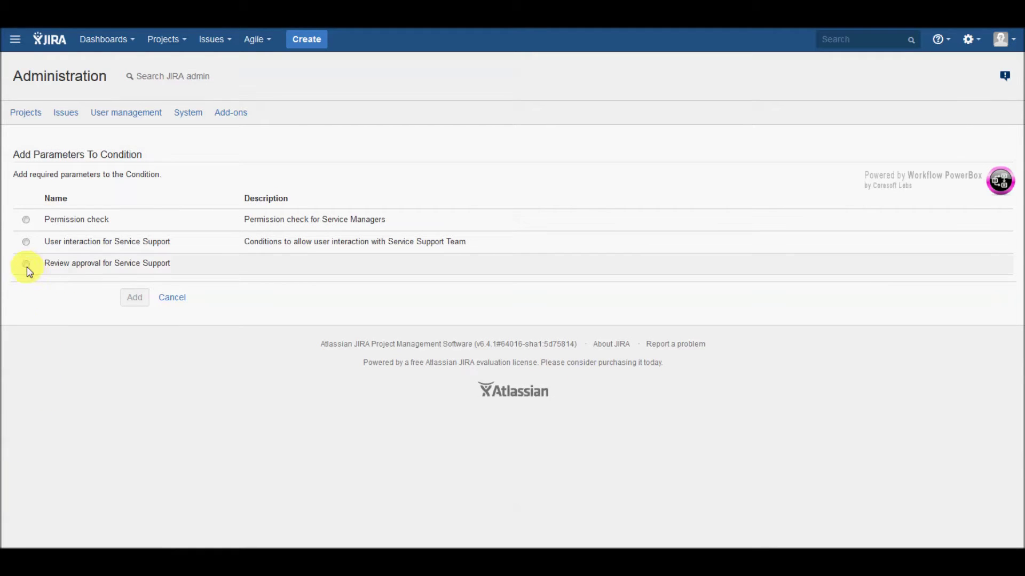
left_click(26, 265)
left_click(136, 298)
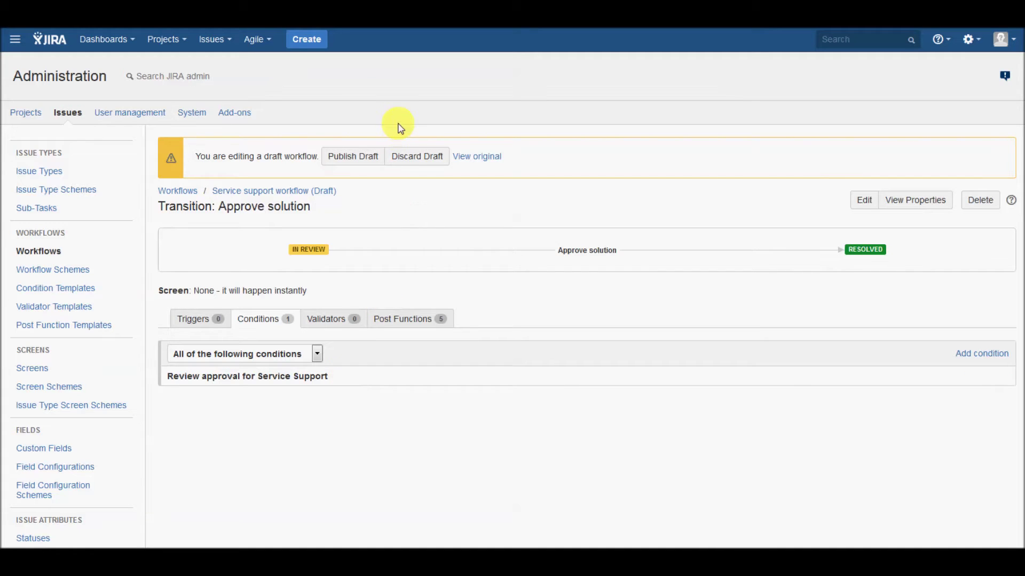
left_click(44, 295)
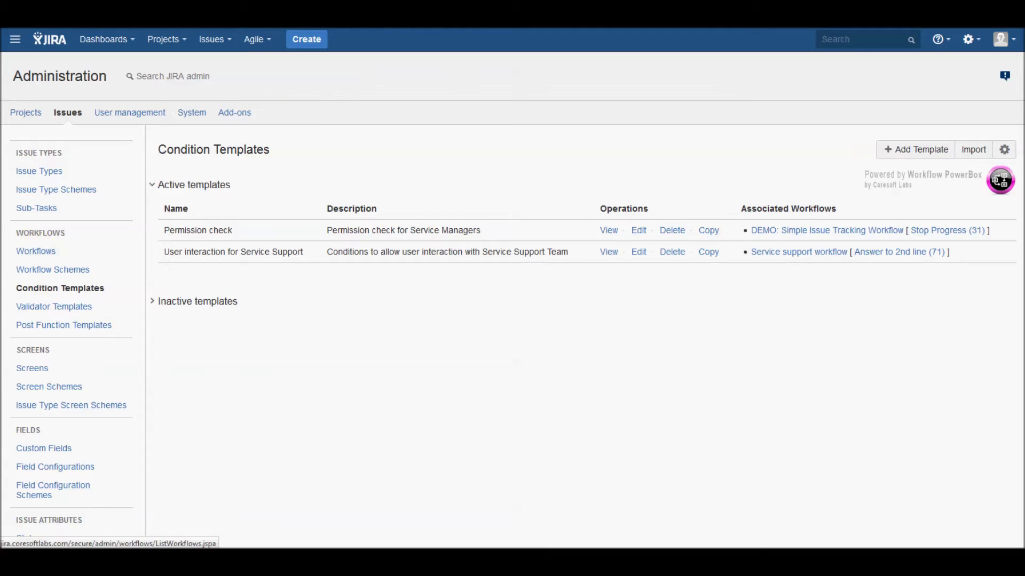
- Publish the Service support workflow draft without a backup copy
left_click(40, 257)
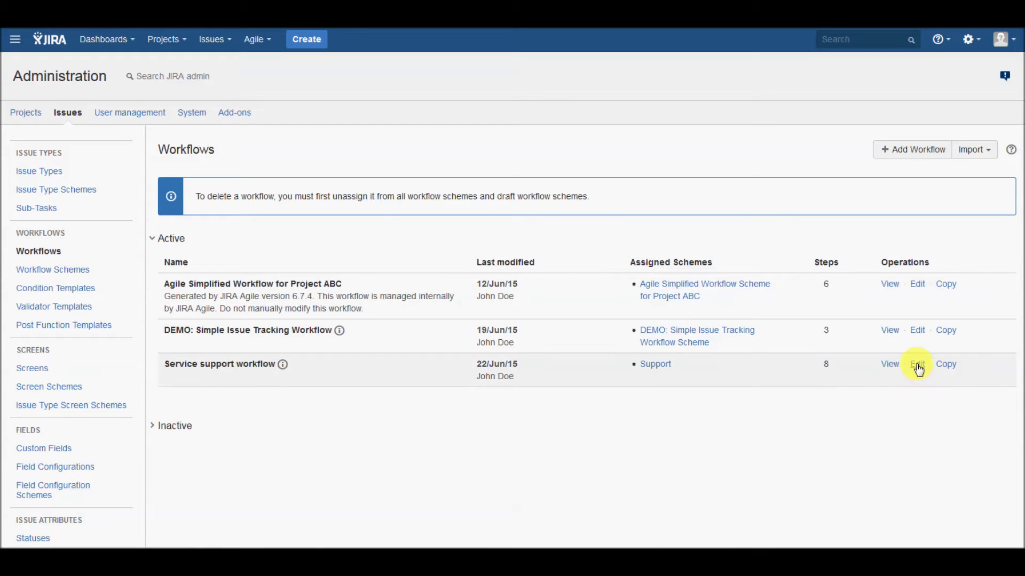
left_click(917, 366)
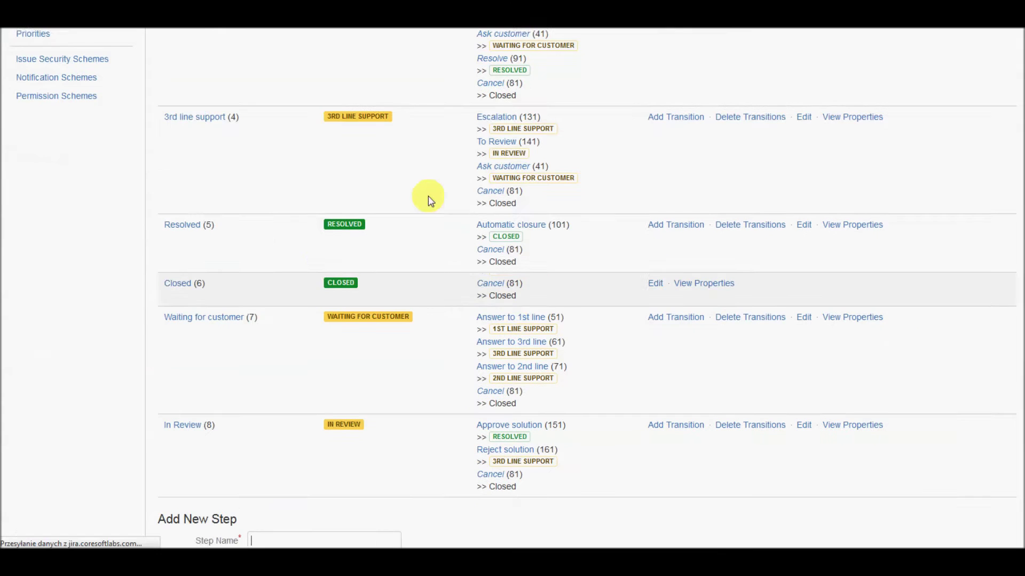
scroll(331, 150, "up", 8)
scroll(348, 154, "up", 2)
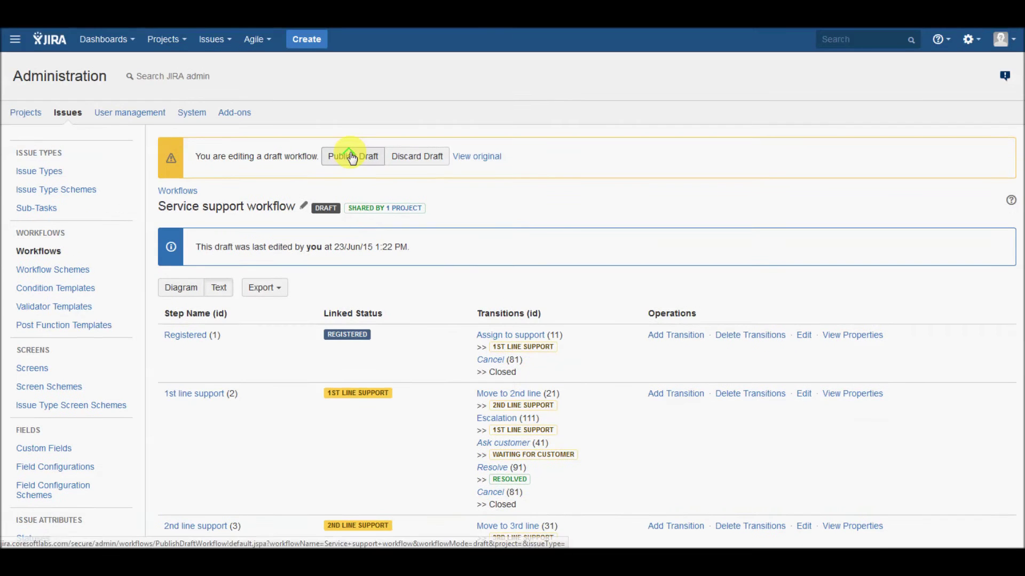
left_click(349, 155)
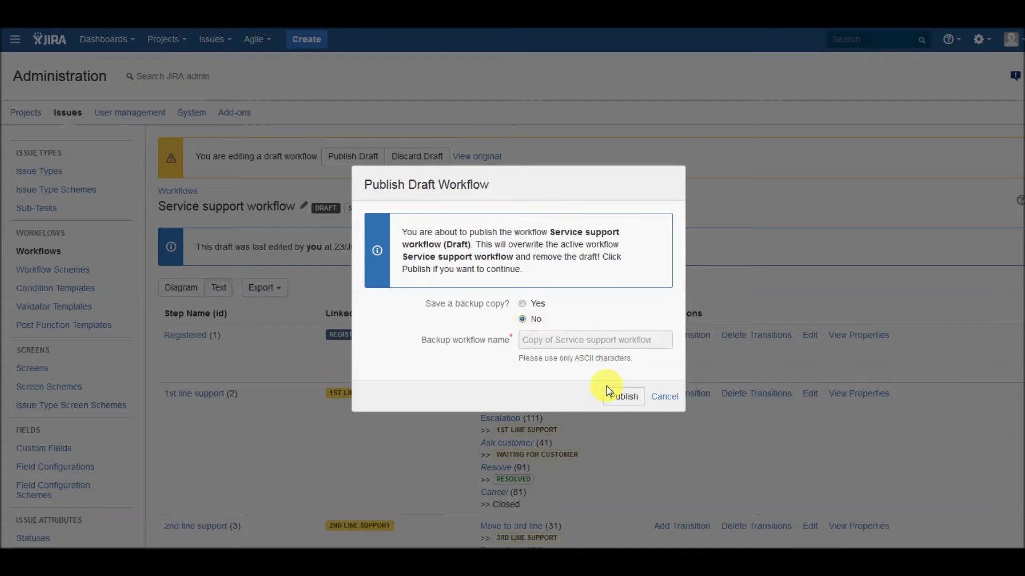
left_click(617, 400)
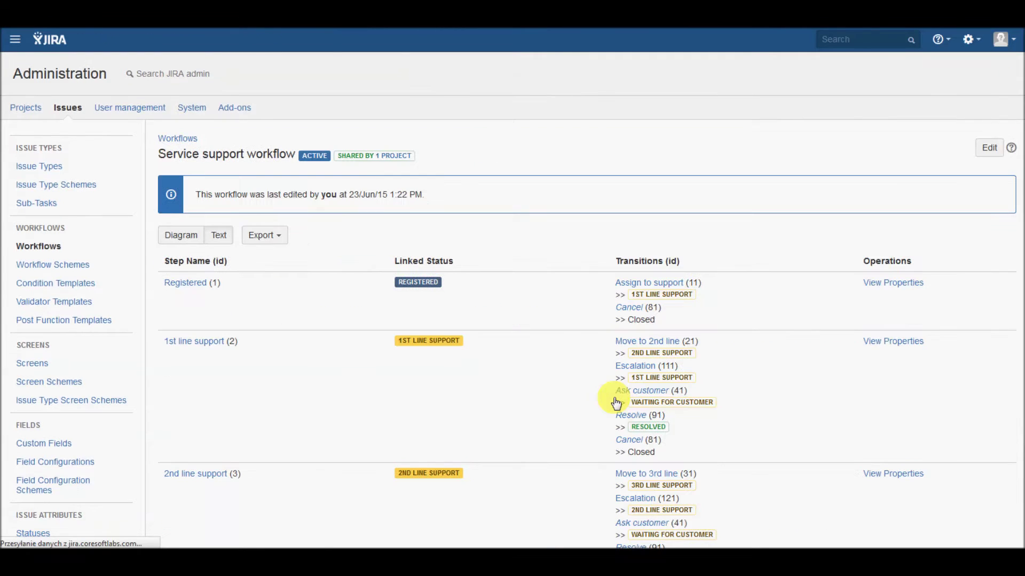
- Confirm Review approval for Service Support is no longer among the inactive condition templates
left_click(51, 291)
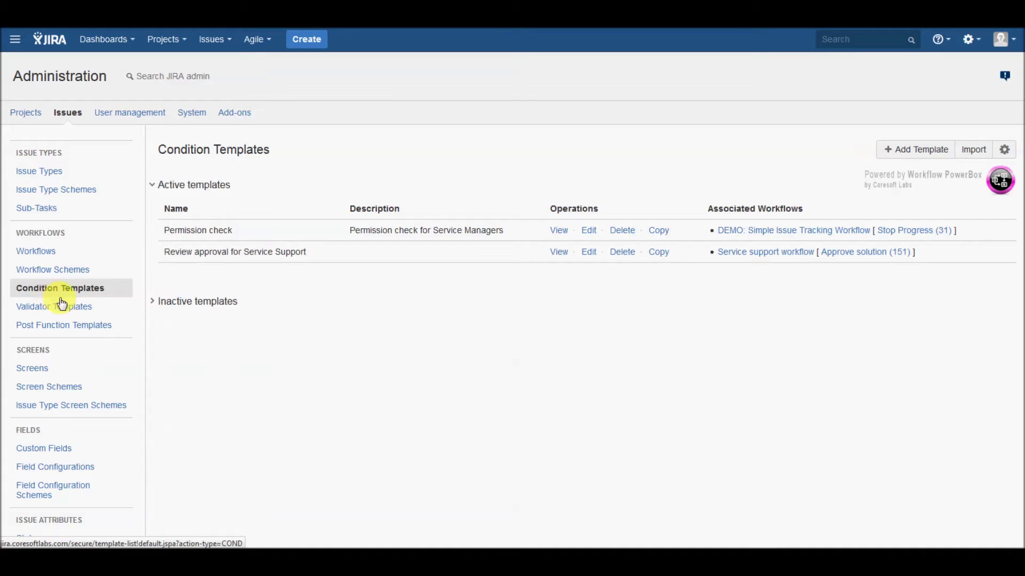
left_click(153, 303)
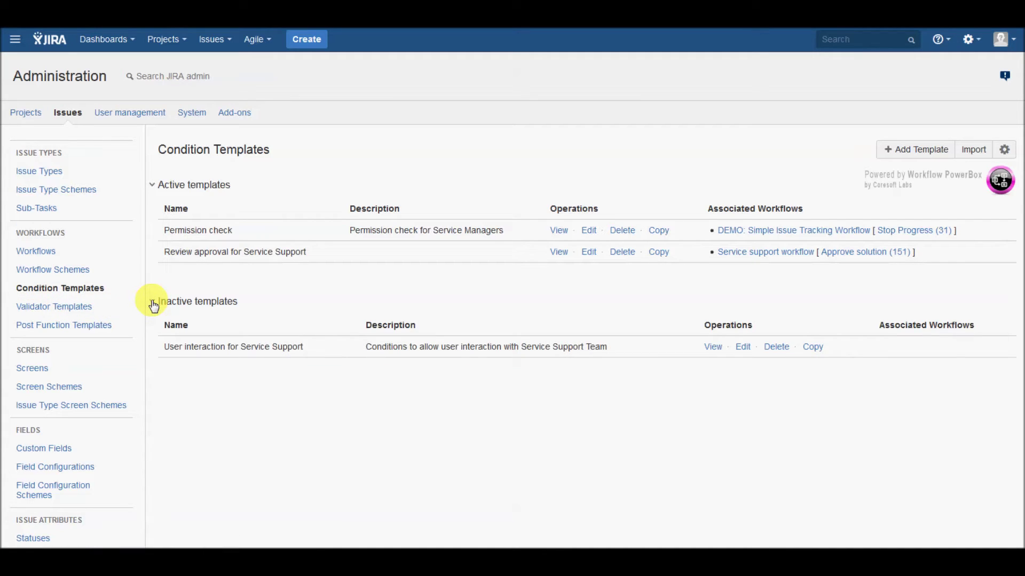
left_click(35, 260)
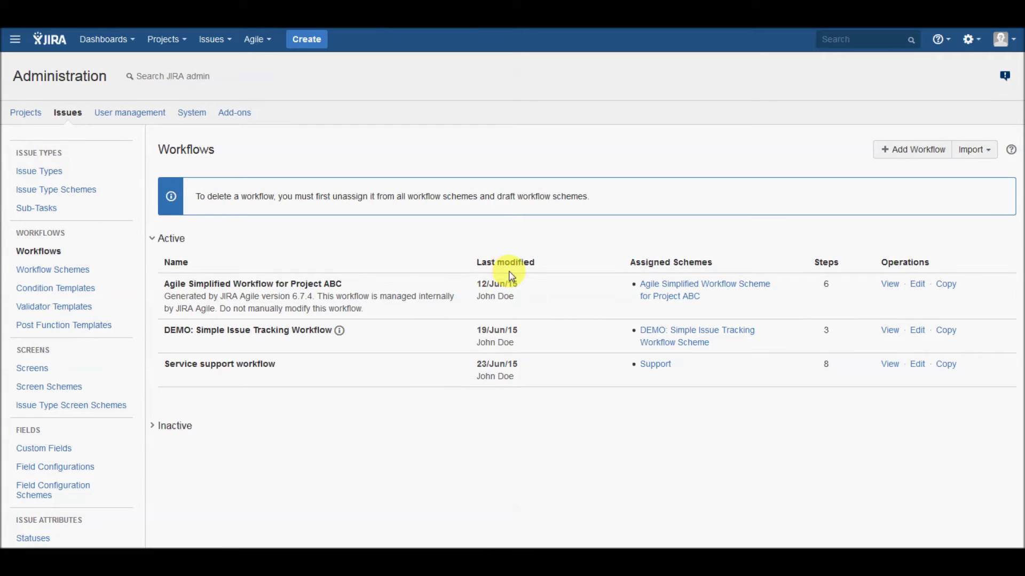
- Open the Answer to 3rd line transition in the Service support workflow draft
left_click(917, 367)
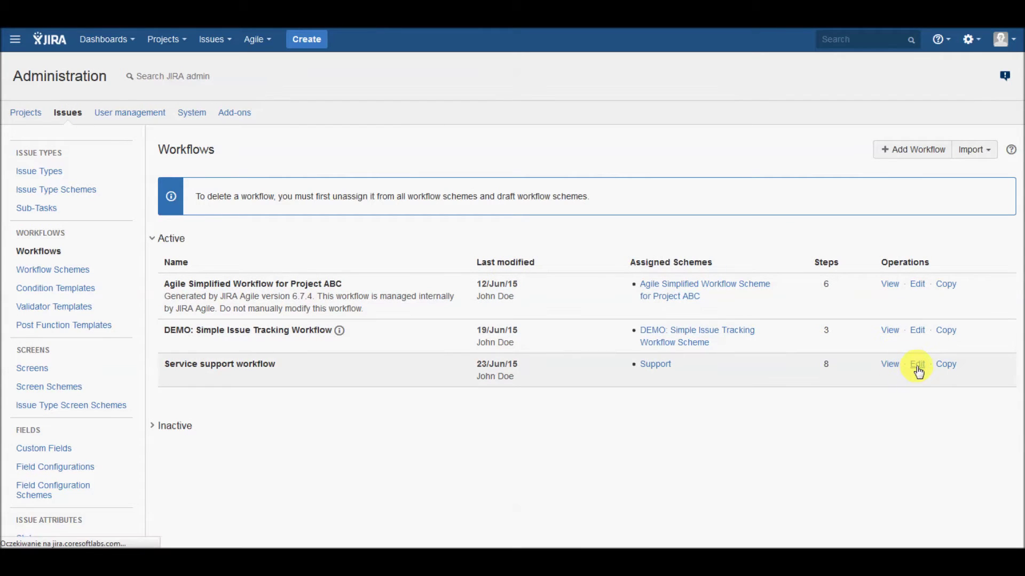
scroll(854, 374, "down", 10)
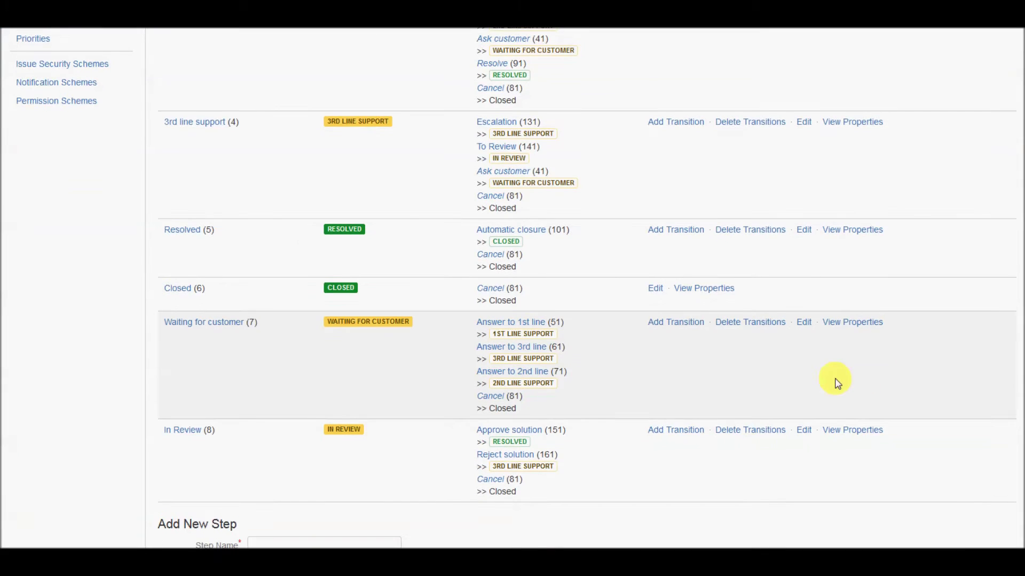
scroll(723, 380, "up", 5)
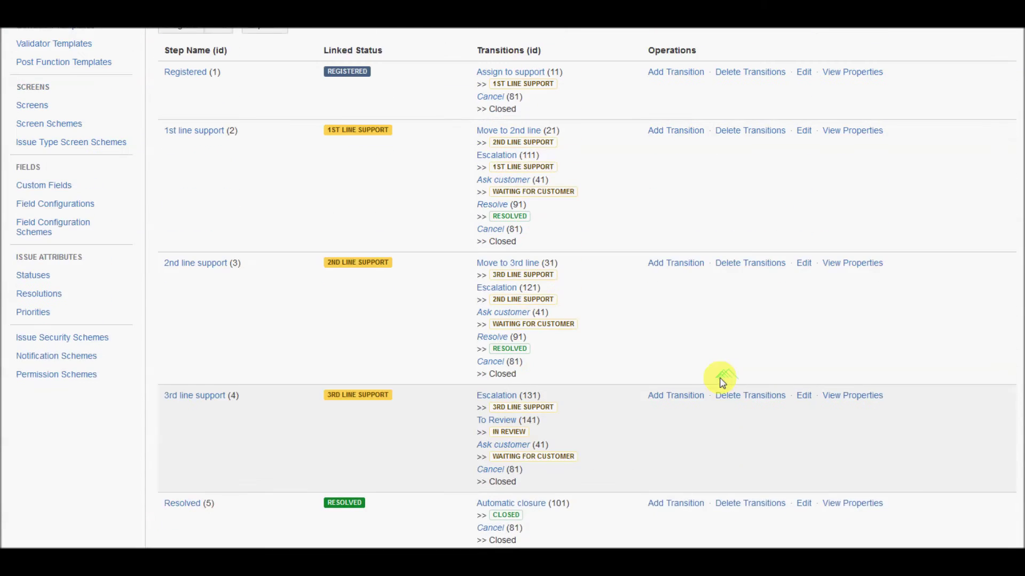
scroll(722, 382, "down", 4)
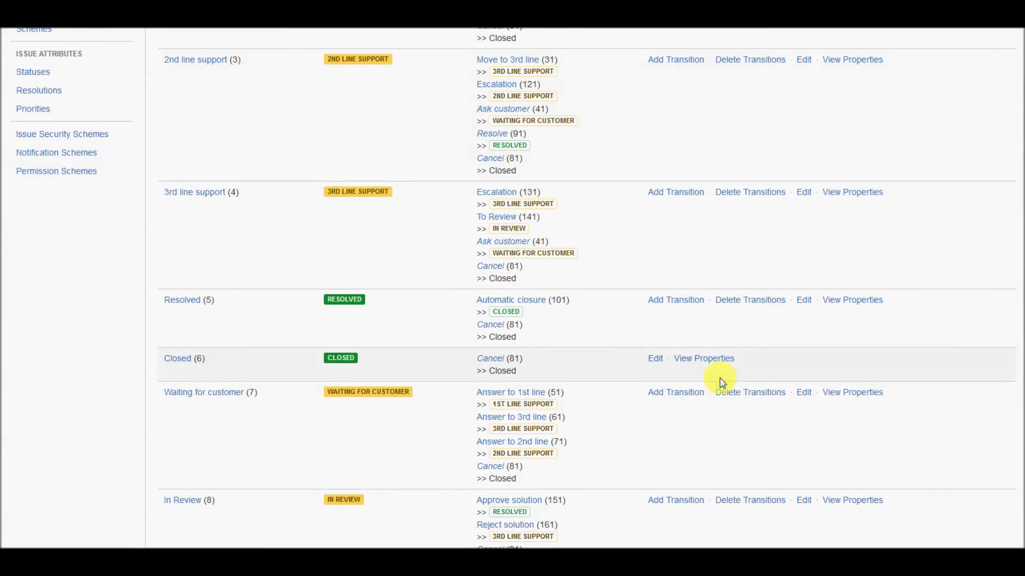
left_click(507, 420)
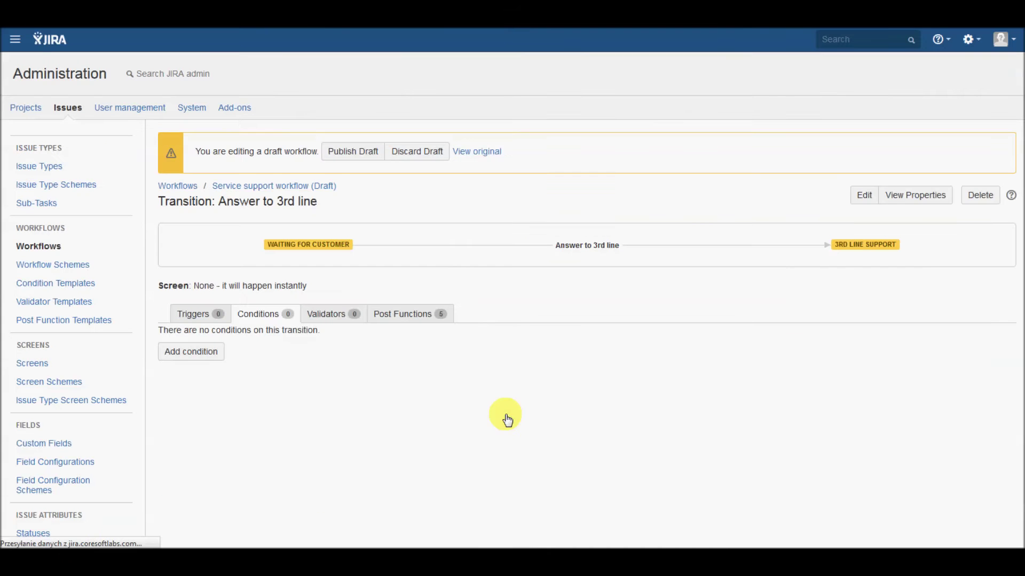
- Add the User interaction for Service Support template condition plus a previous-status condition, then start publishing
left_click(188, 358)
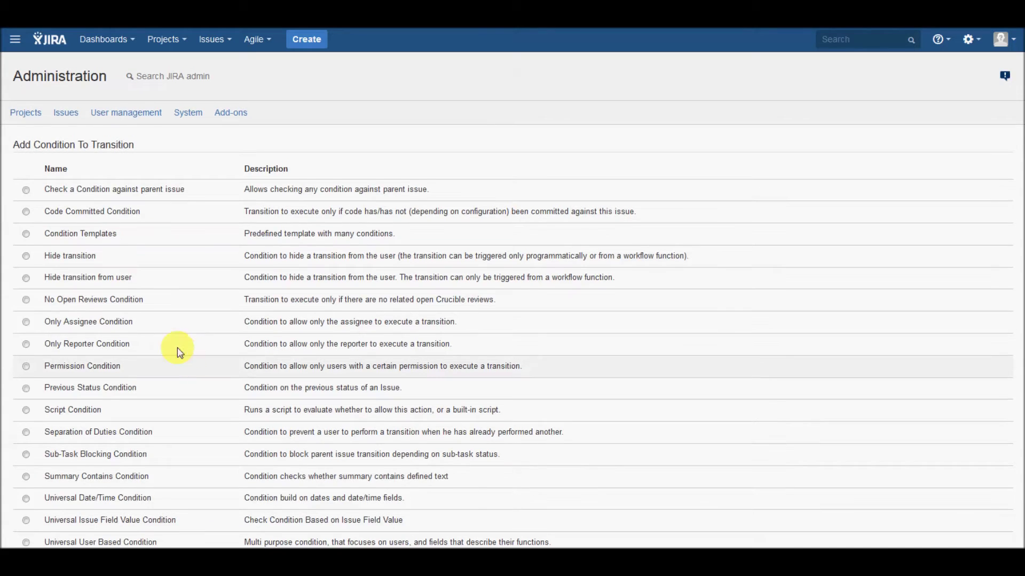
left_click(23, 234)
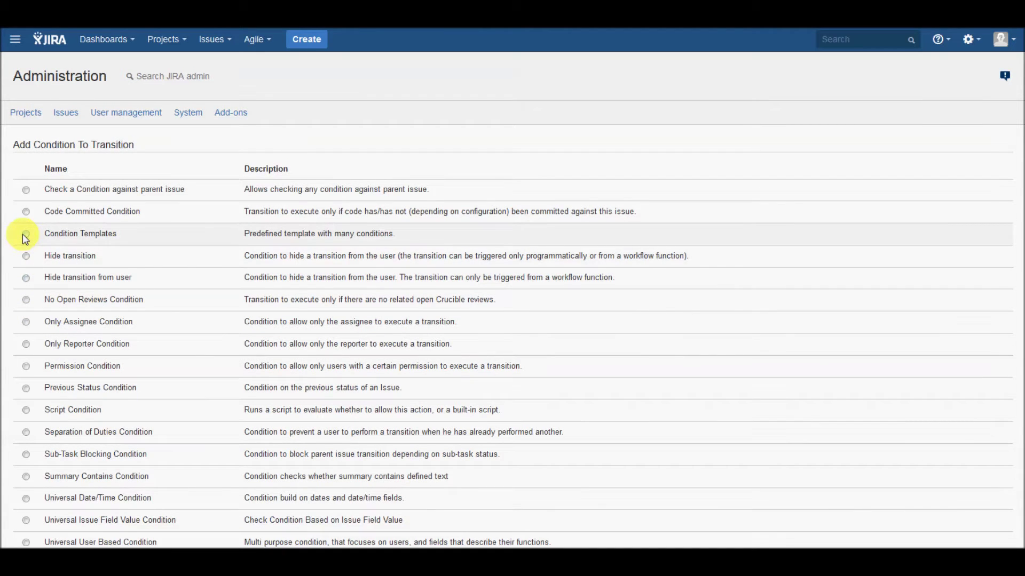
scroll(23, 234, "down", 5)
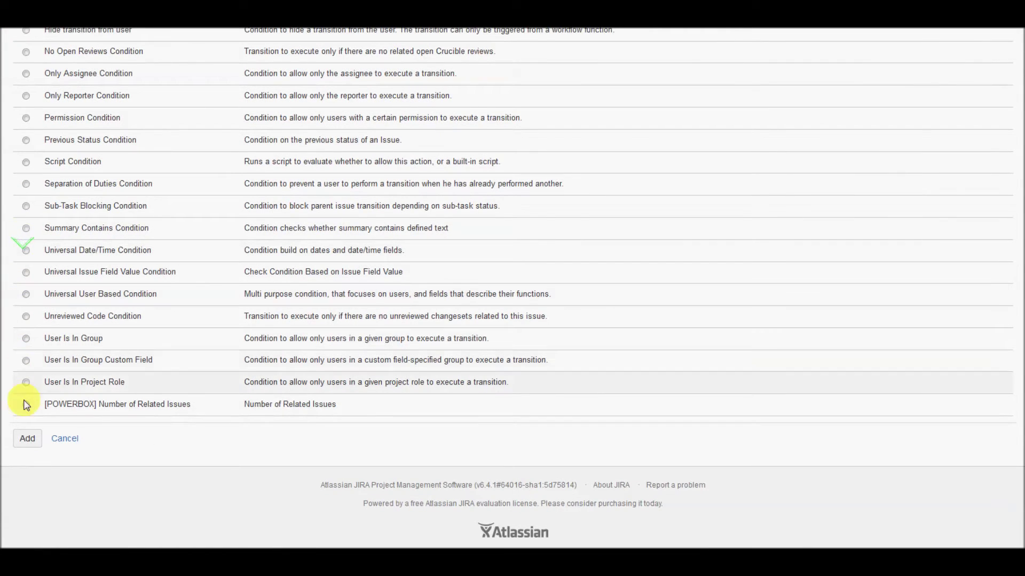
left_click(27, 439)
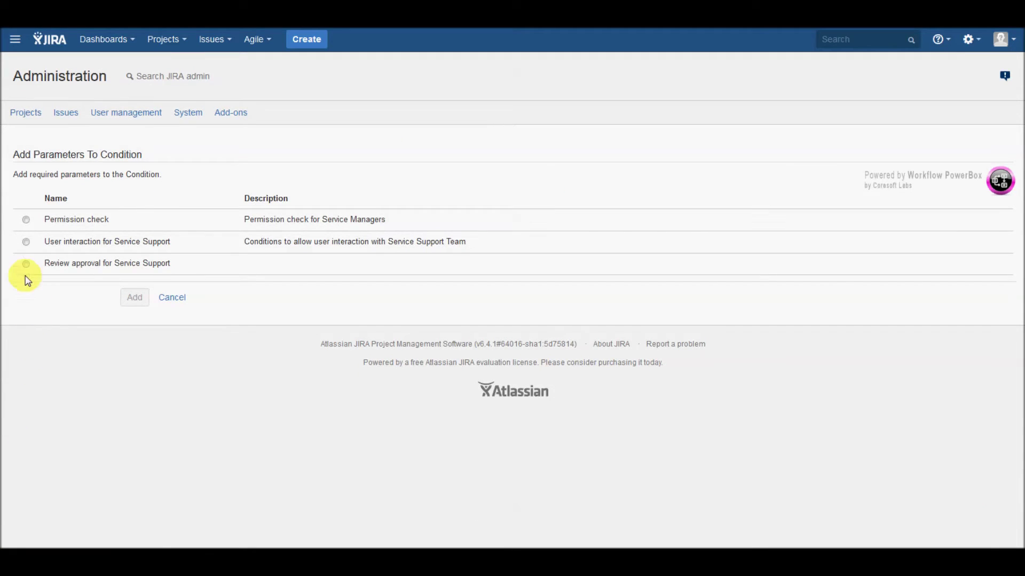
left_click(28, 243)
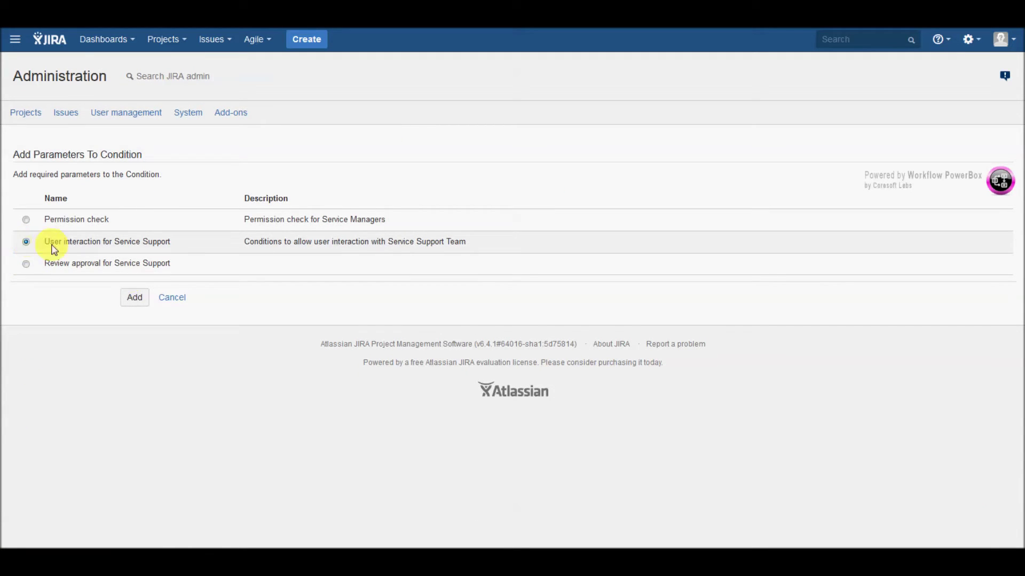
left_click(140, 302)
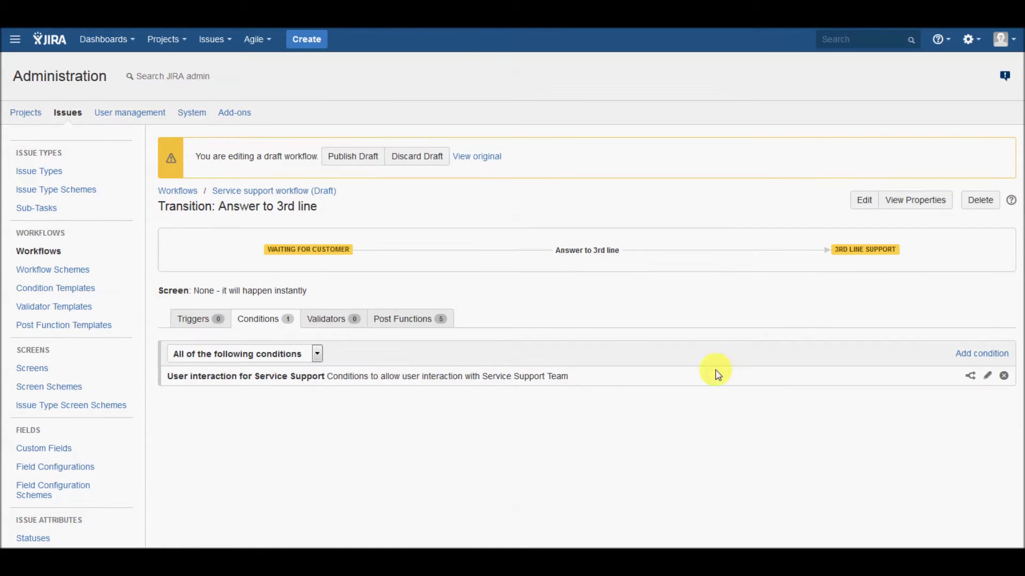
left_click(976, 356)
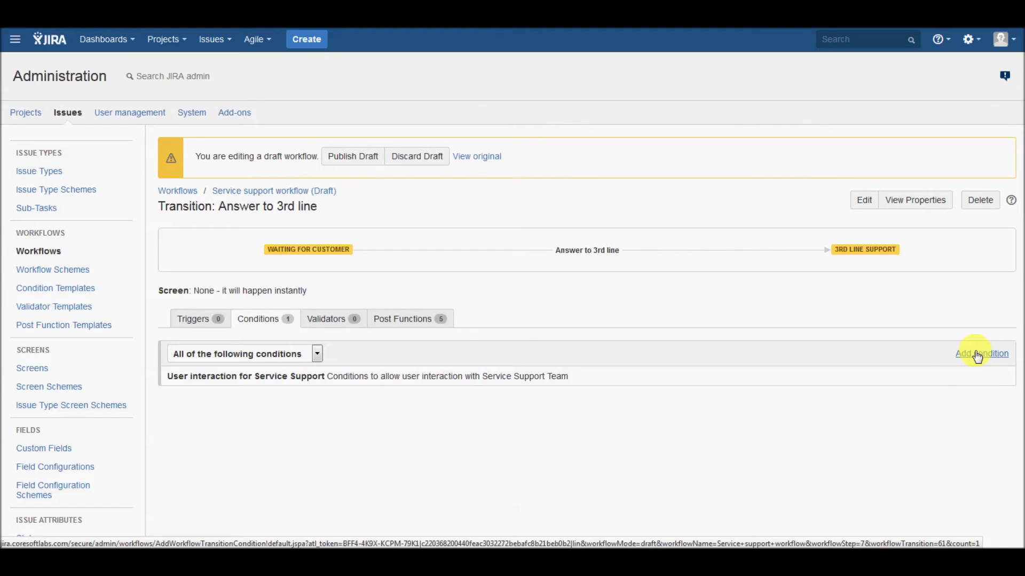
left_click(353, 157)
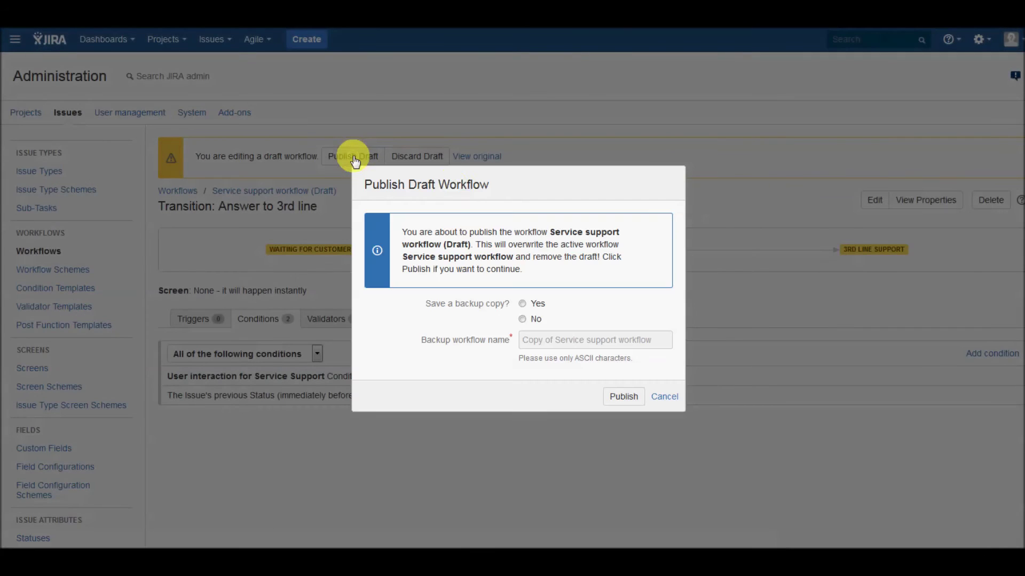
- Publish the Service support workflow draft with No backup, then show the Condition Templates list
left_click(523, 320)
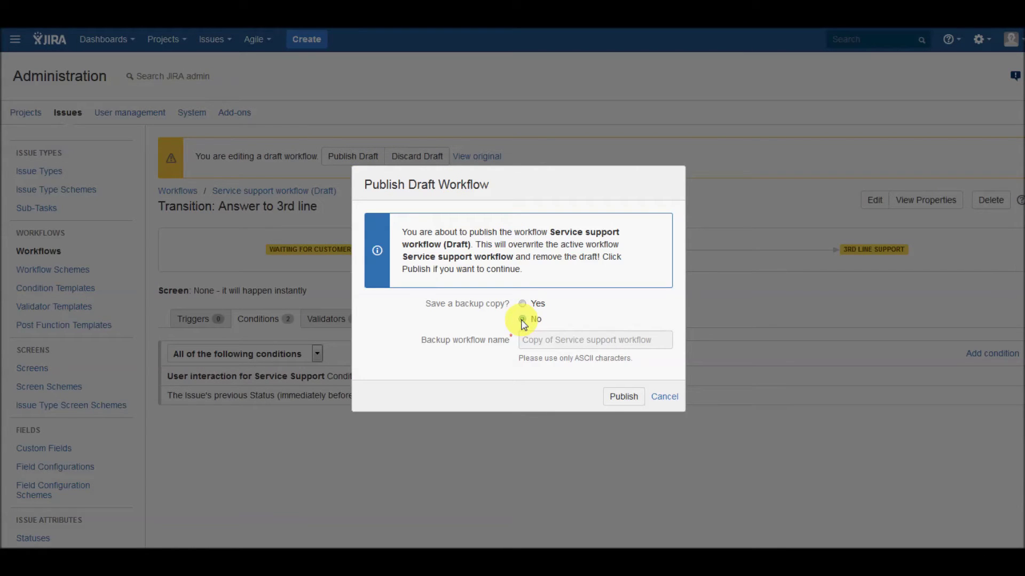
left_click(621, 397)
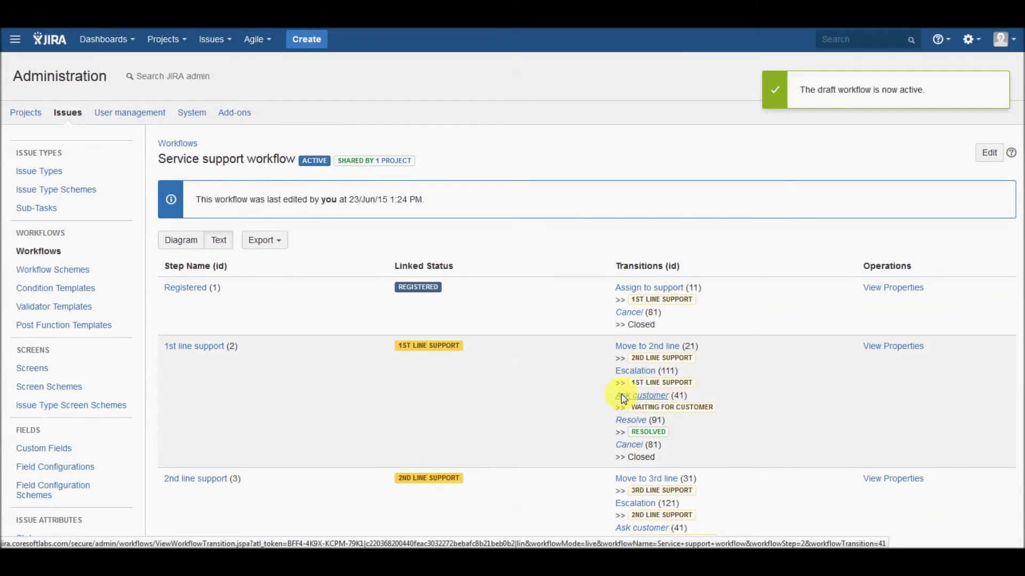
left_click(56, 291)
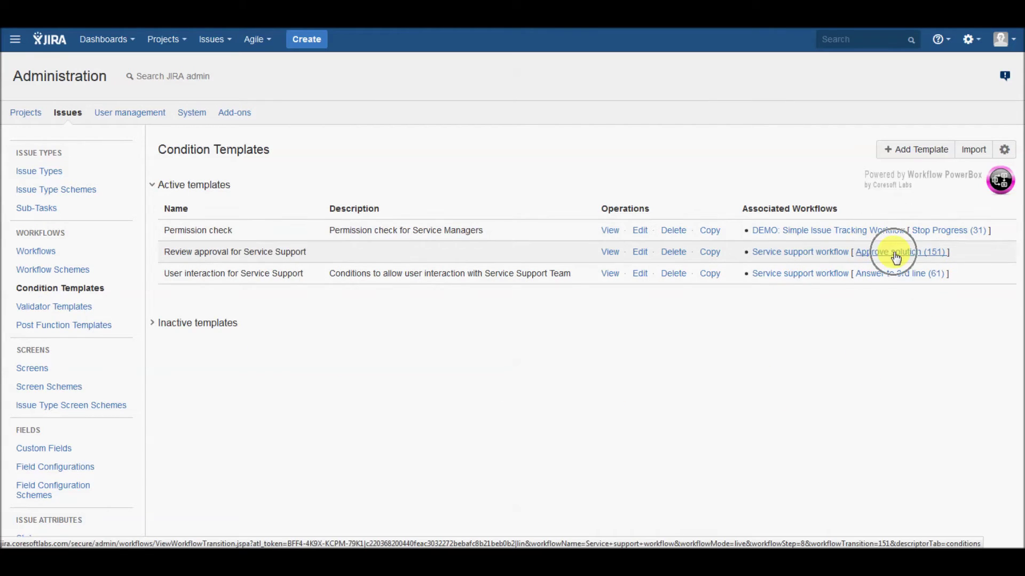
- Check the Answer to 3rd line transition, then start editing the Some conditional validation validator template
left_click(896, 276)
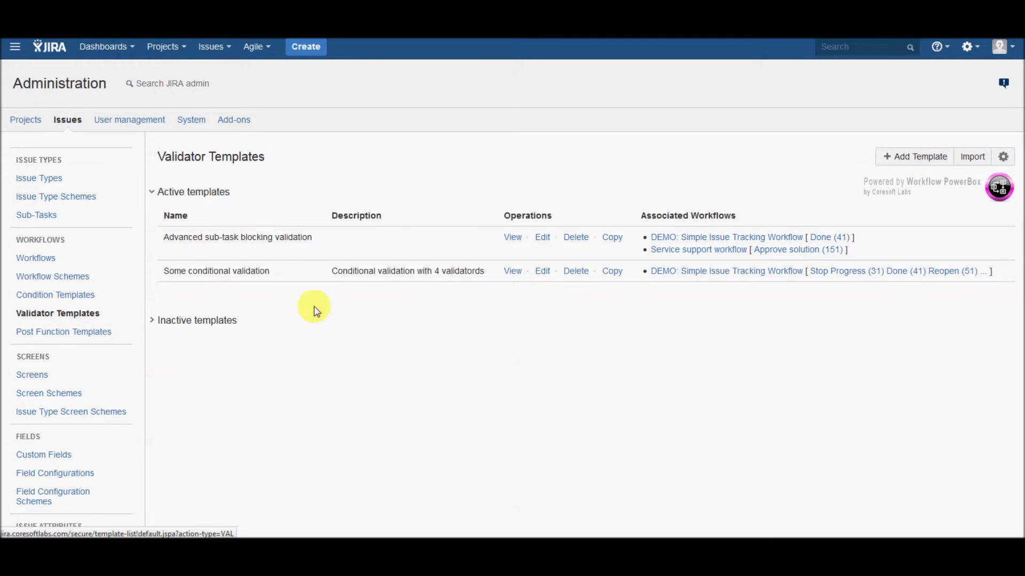
left_click(545, 274)
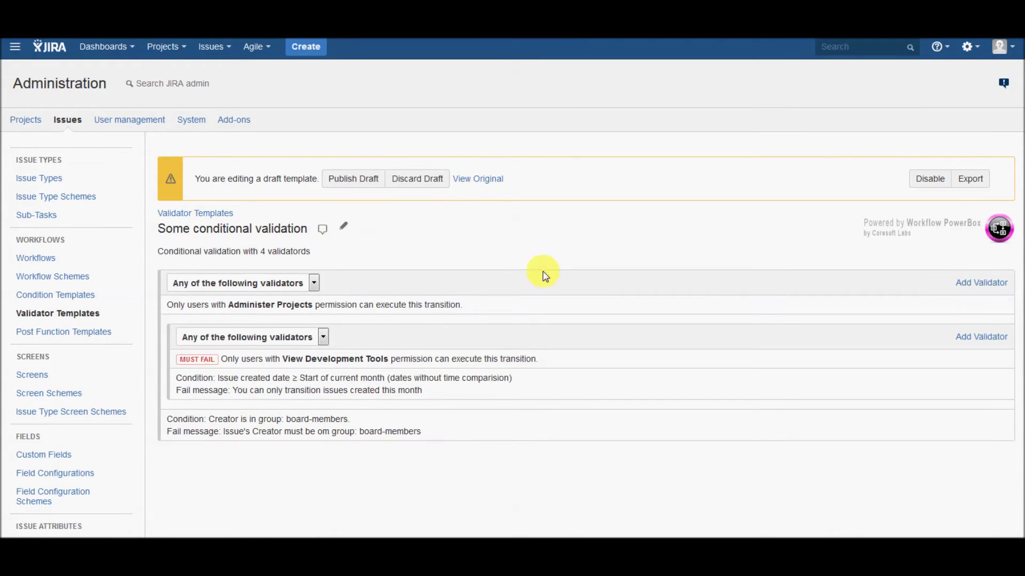
- Save the template details with fail message 'Transition cannot be executed', then check the top group's all/any option
left_click(323, 229)
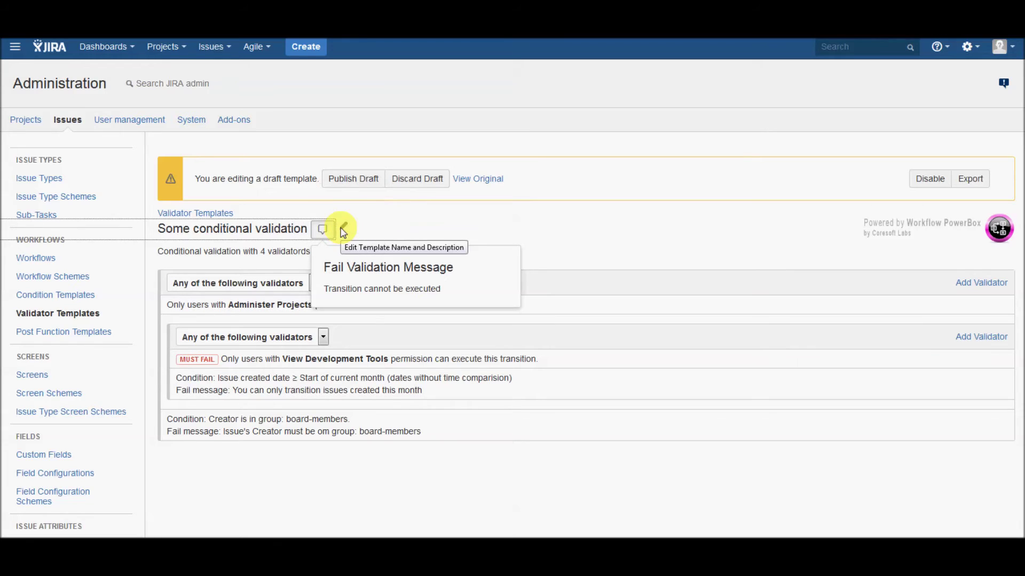
left_click(343, 232)
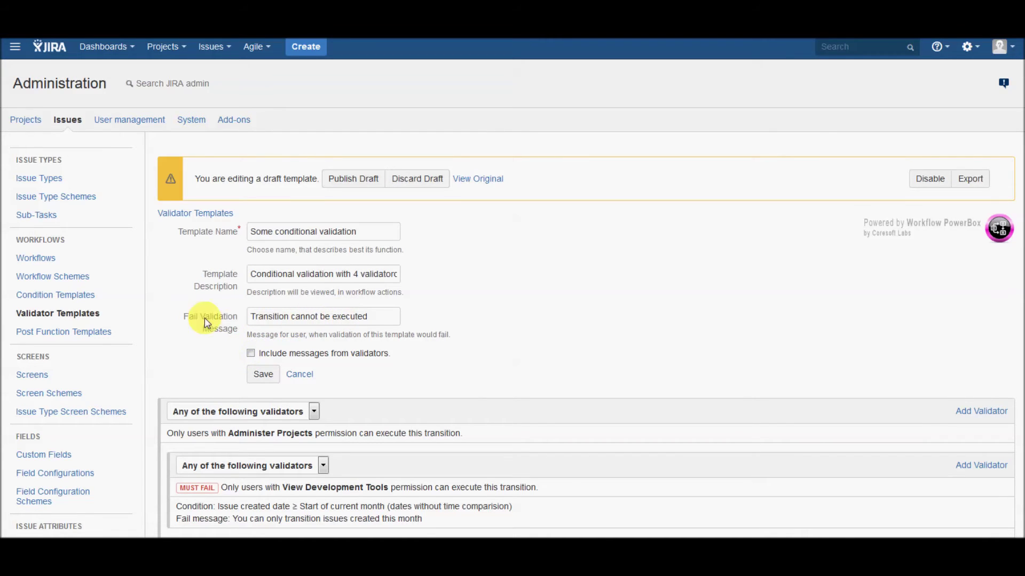
left_click_drag(380, 316, 201, 320)
left_click(377, 318)
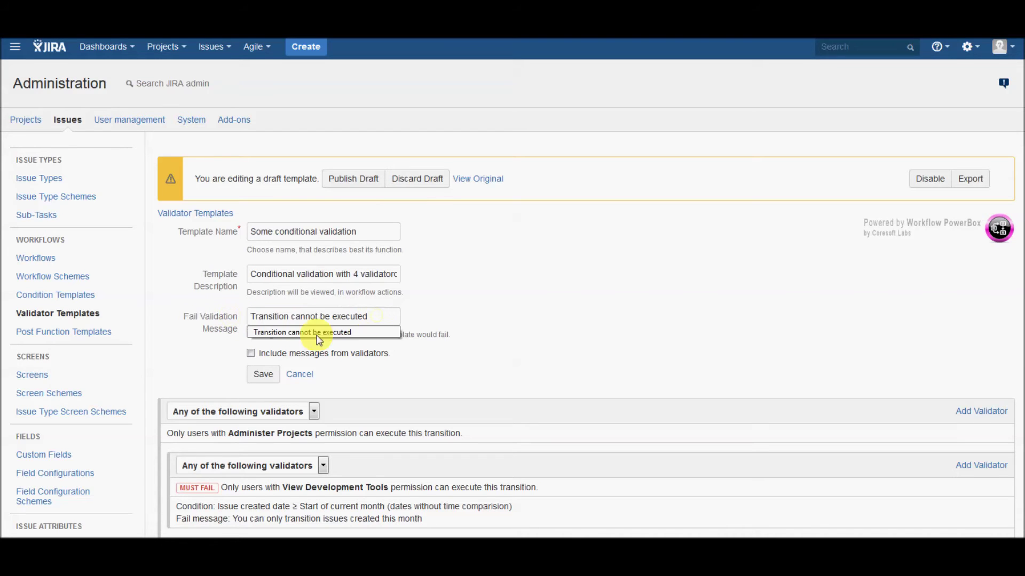
left_click(262, 375)
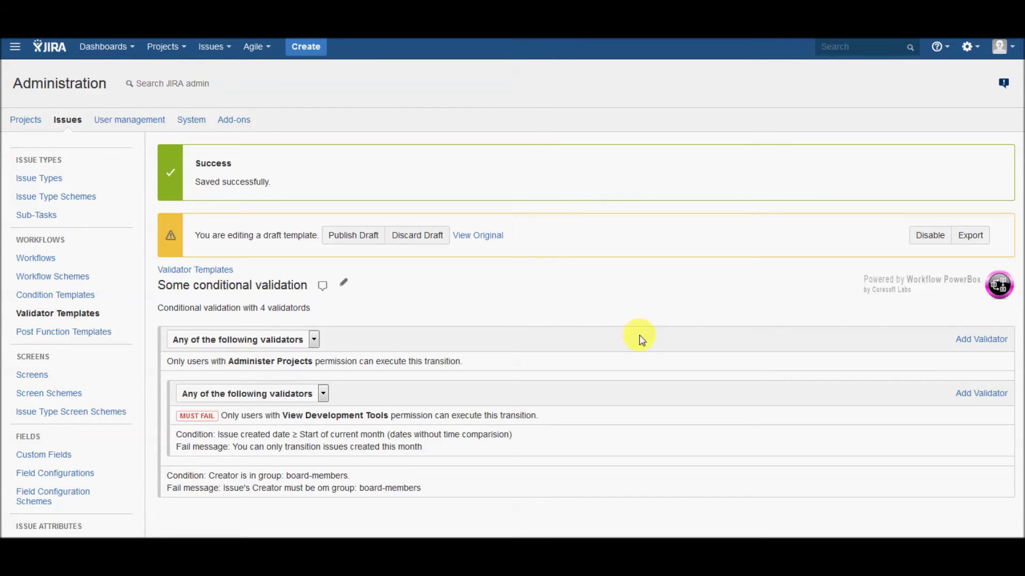
left_click(314, 340)
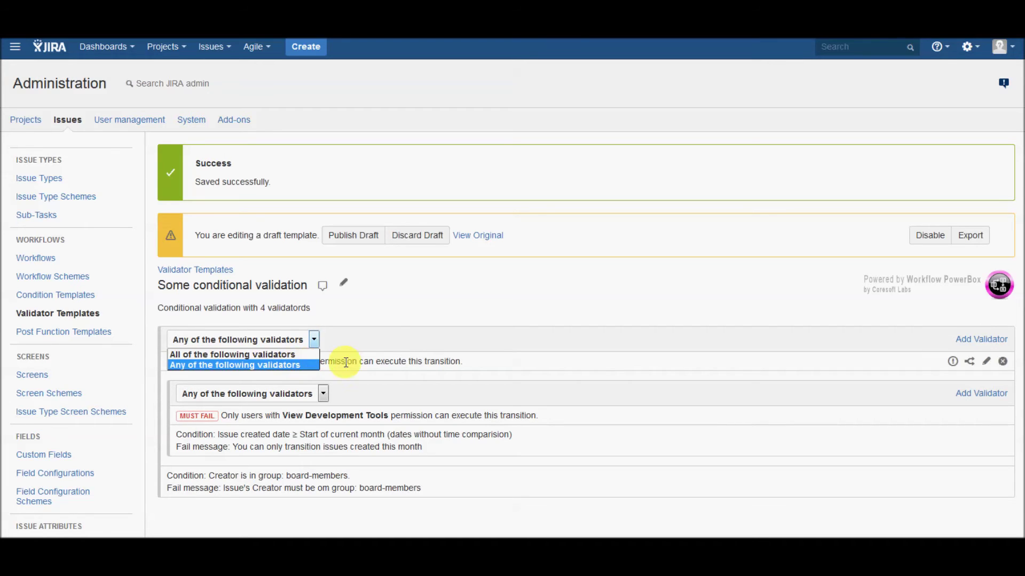
- Keep the top group on Any and list the validator types to add to it
left_click(374, 353)
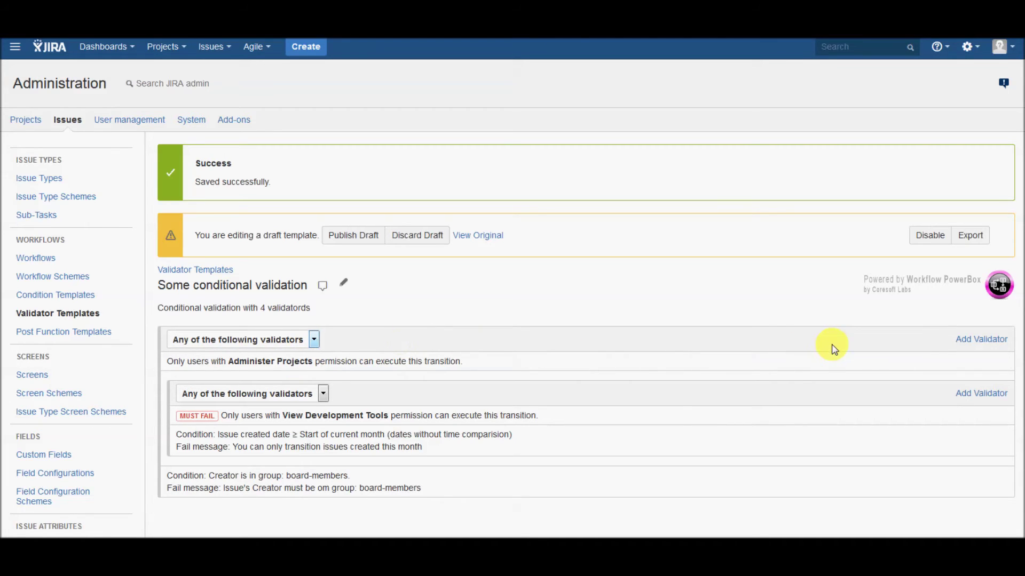
mouse_move(698, 418)
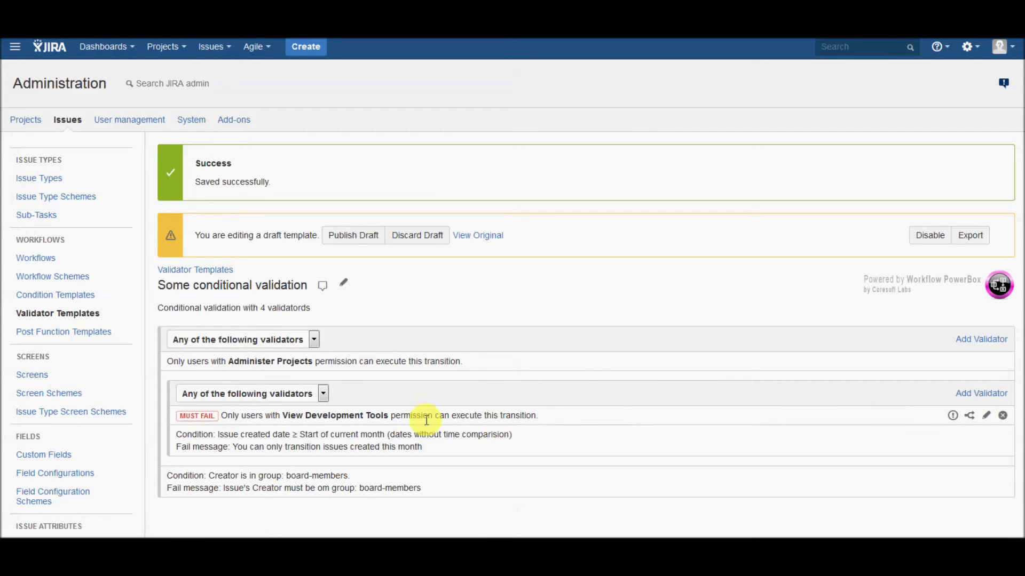
left_click_drag(181, 422, 229, 415)
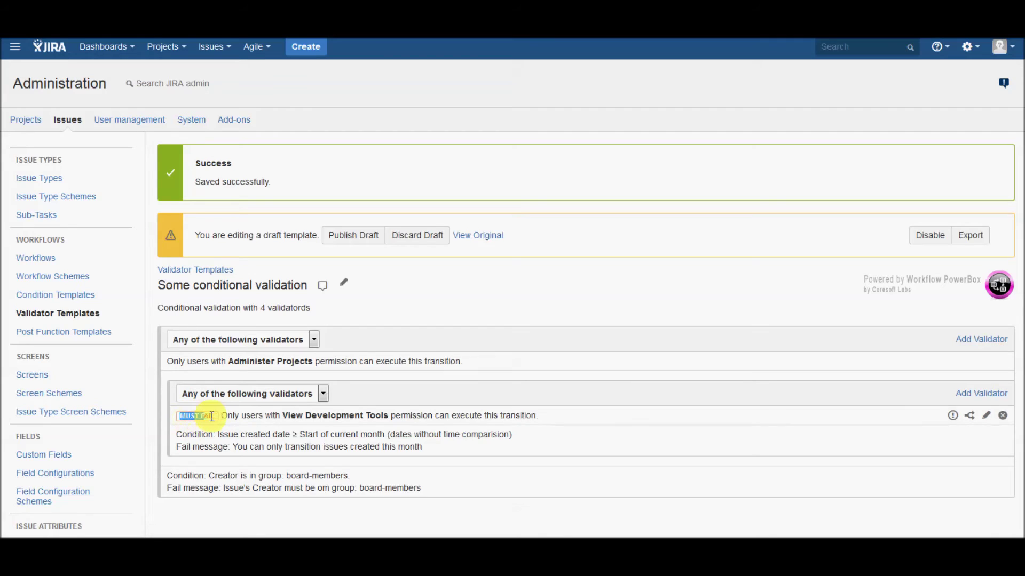
left_click(229, 416)
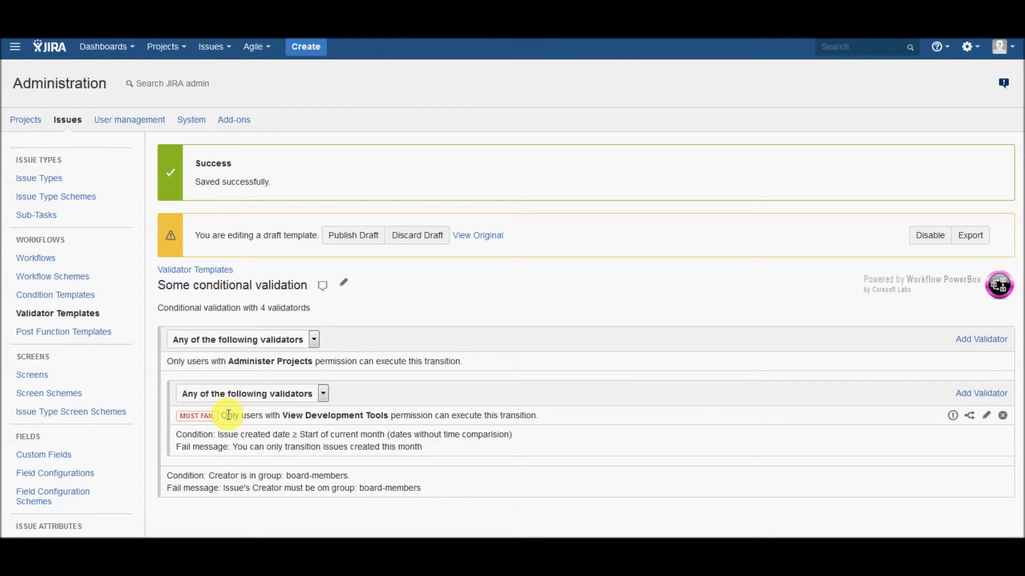
left_click(976, 341)
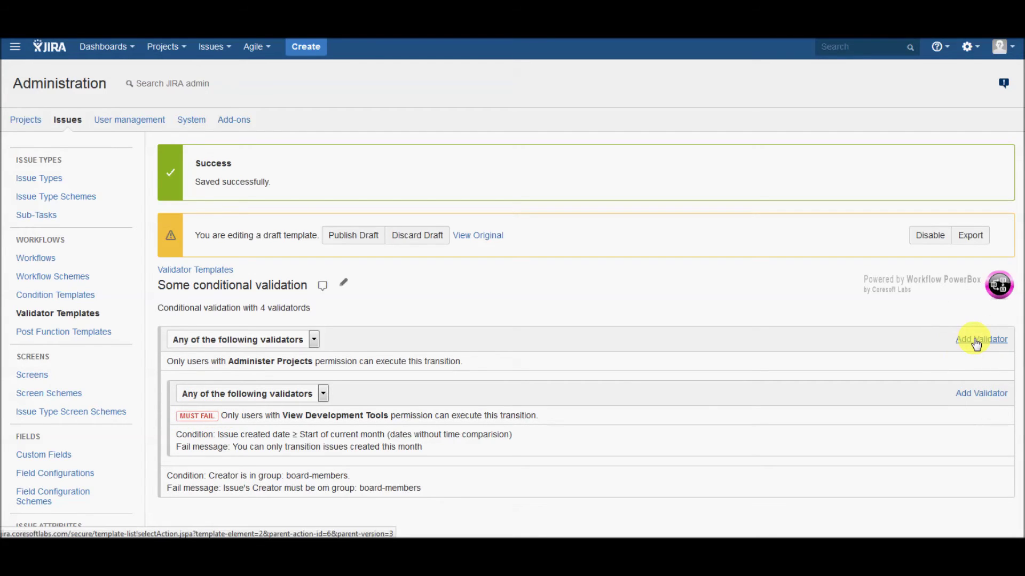
left_click(976, 342)
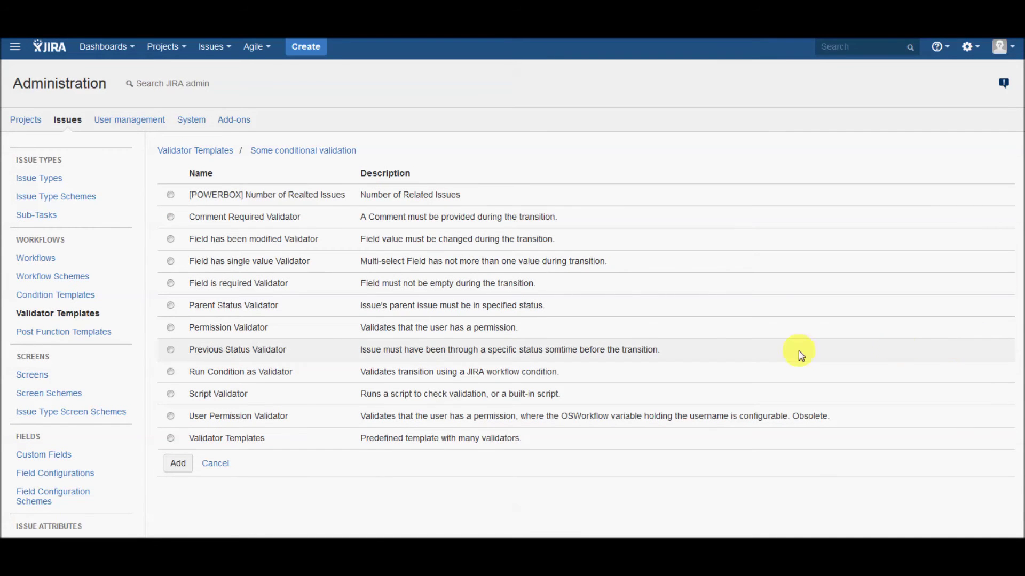
- Add a Universal Date/Time condition validator: Due date +10 days ≤ End of current month, with failure message
left_click(171, 375)
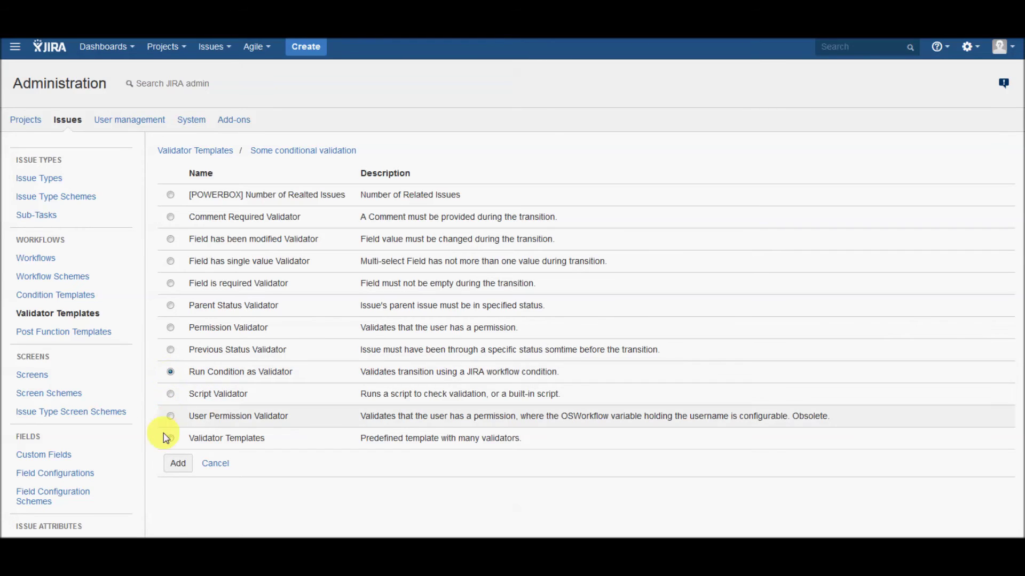
left_click(175, 466)
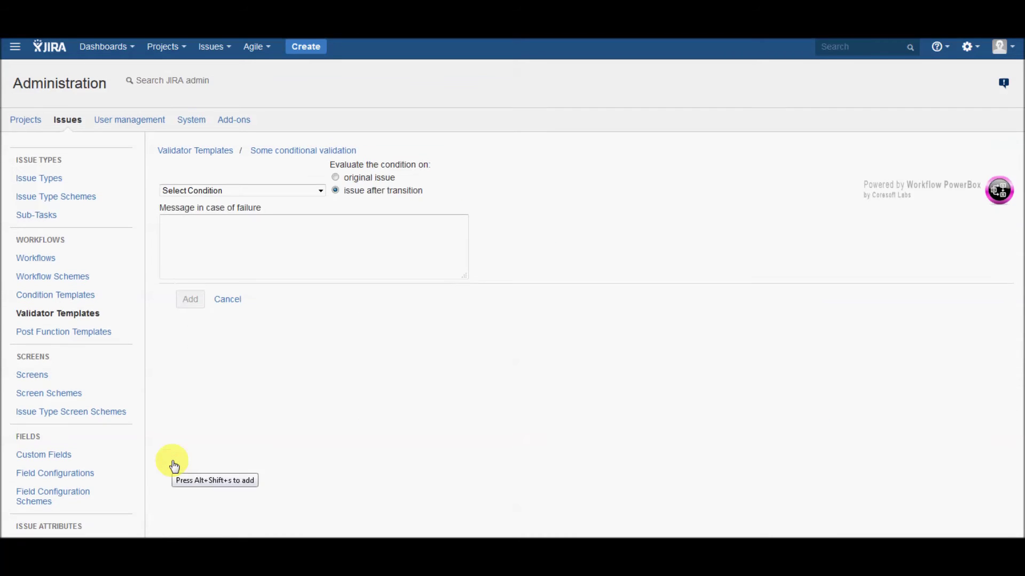
left_click(265, 193)
left_click(265, 193)
left_click(246, 348)
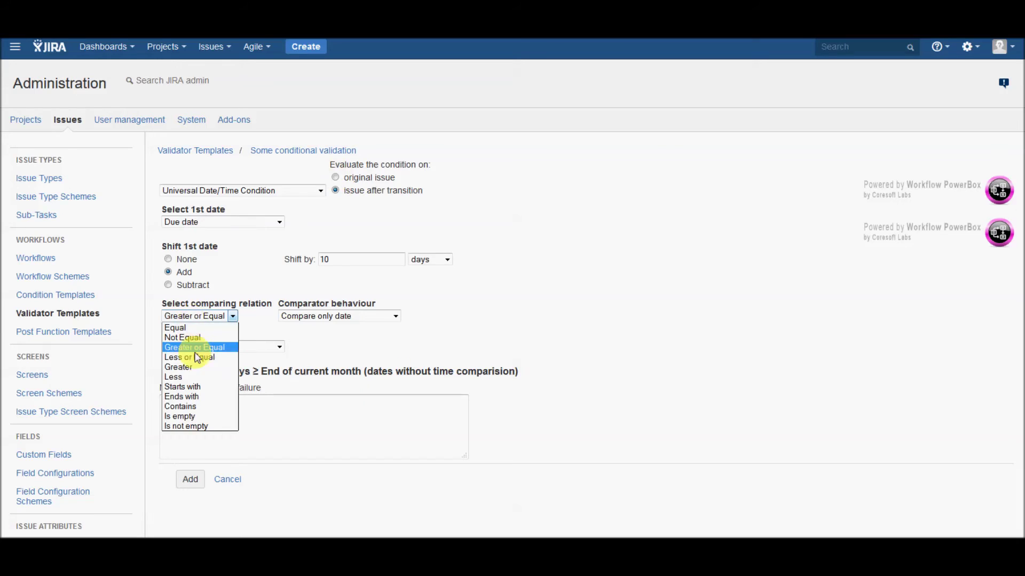
left_click(193, 357)
left_click(191, 417)
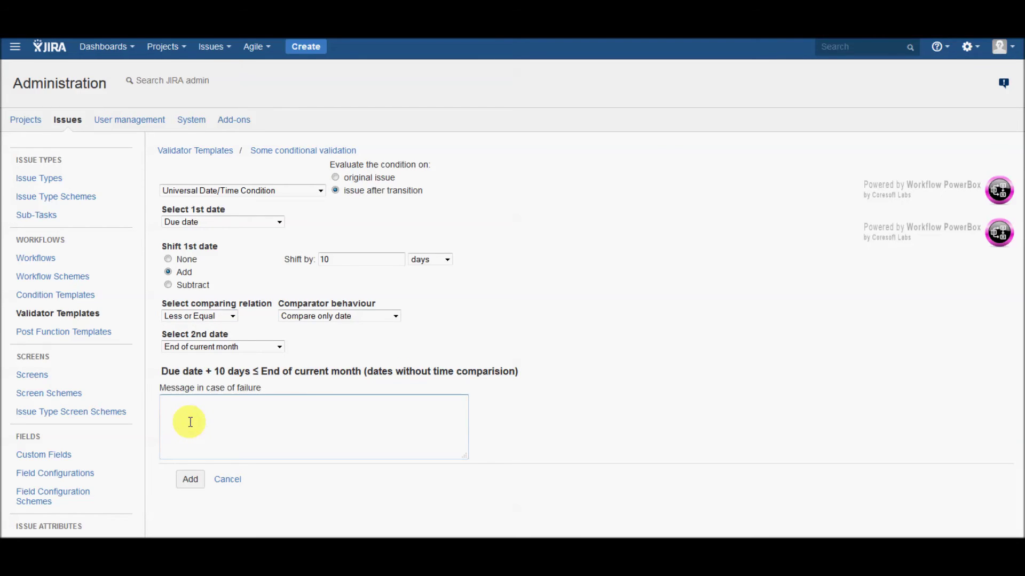
type("Due date should be at least 10 days before end of current month!")
left_click(191, 481)
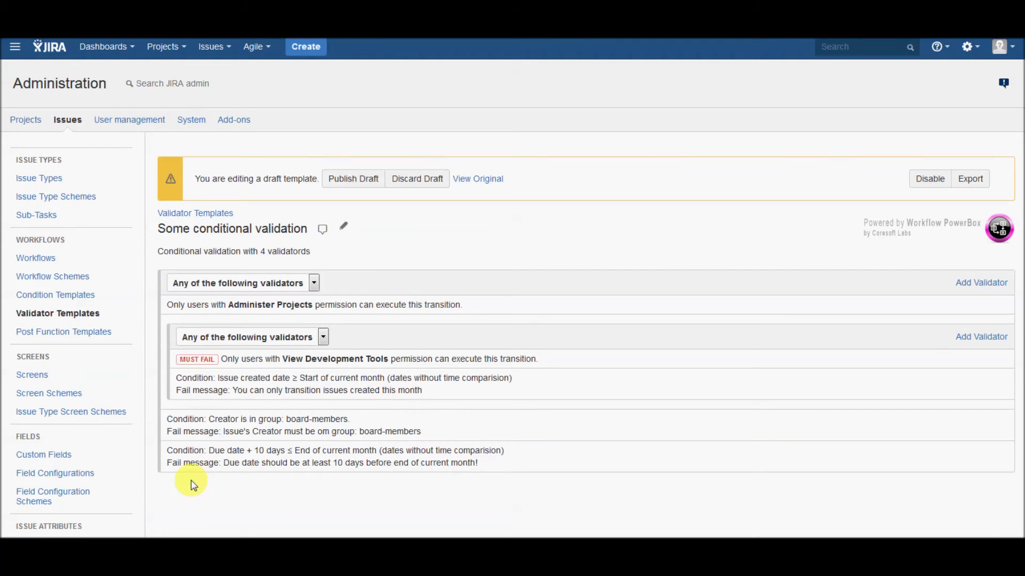
- Check the new due date condition line and begin adding a validator to the nested group
left_click_drag(168, 452, 522, 454)
left_click(521, 454)
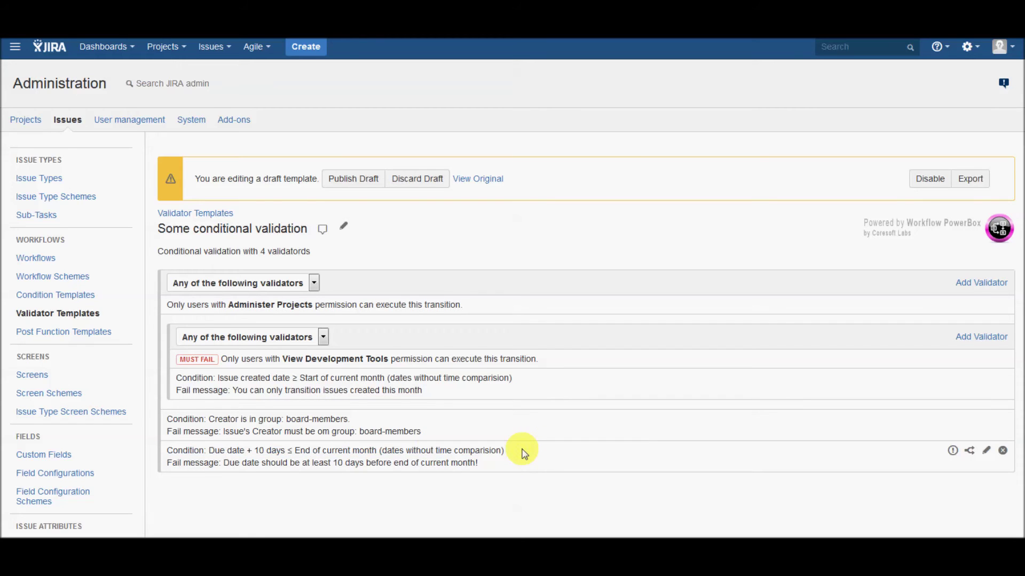
left_click(973, 337)
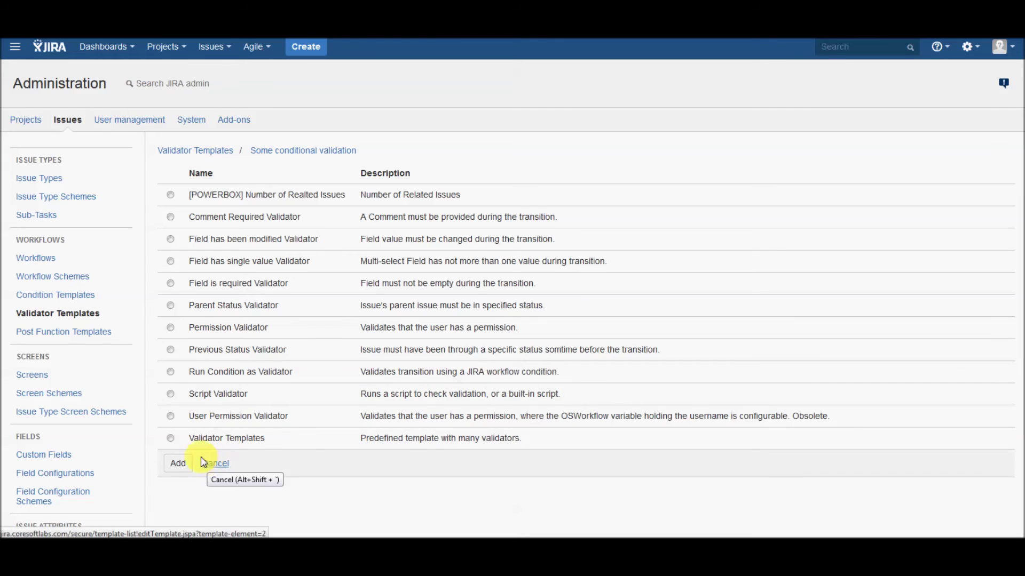
- Add the Advanced sub-task blocking validation template to the nested group and publish the template
left_click(175, 463)
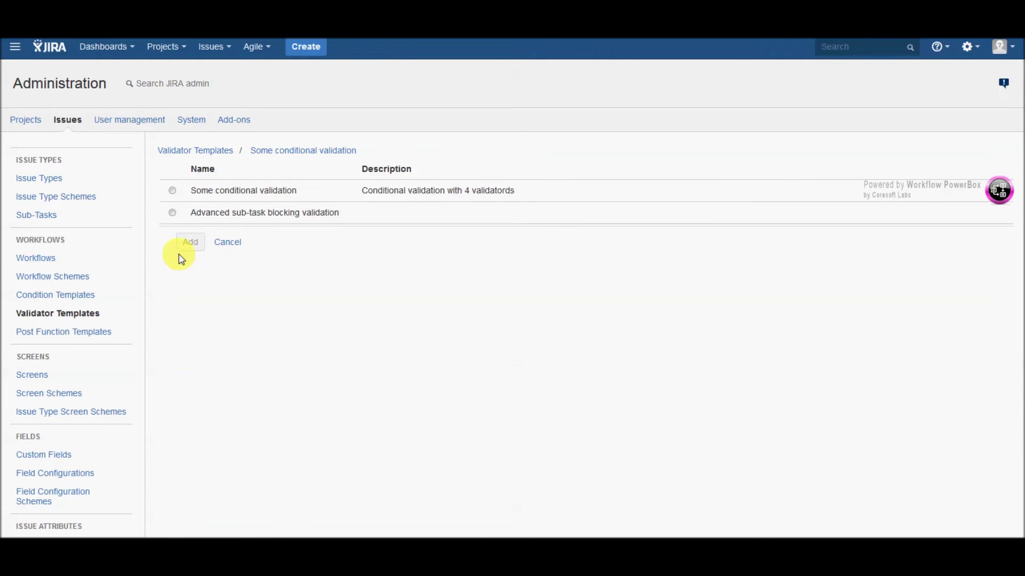
left_click(173, 213)
left_click(190, 242)
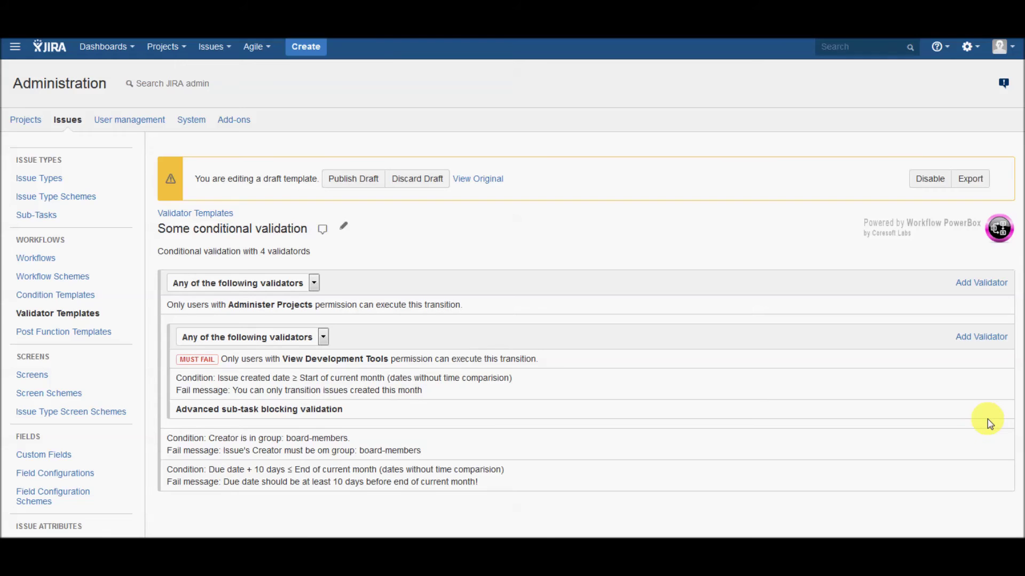
mouse_move(988, 410)
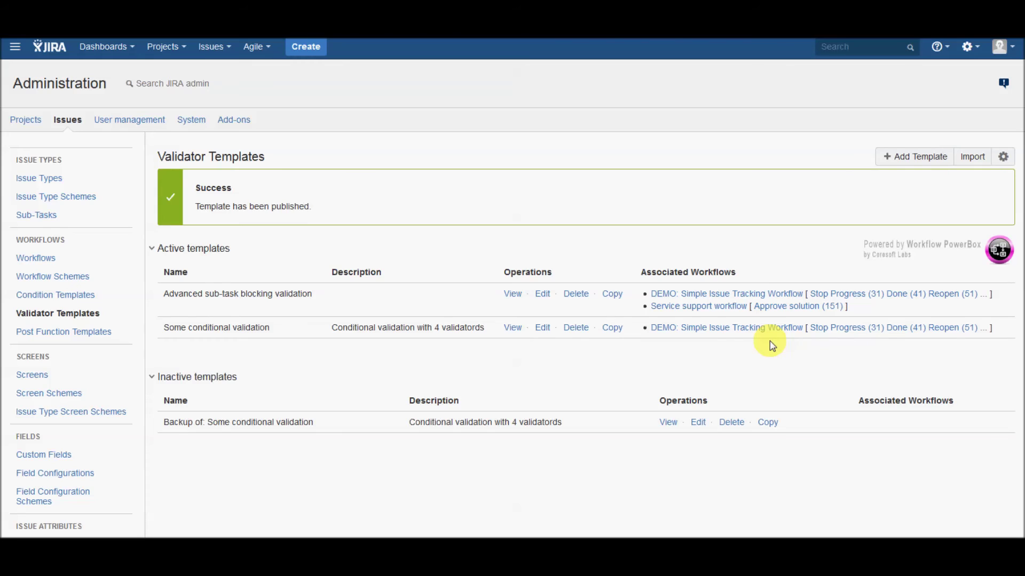
left_click(32, 263)
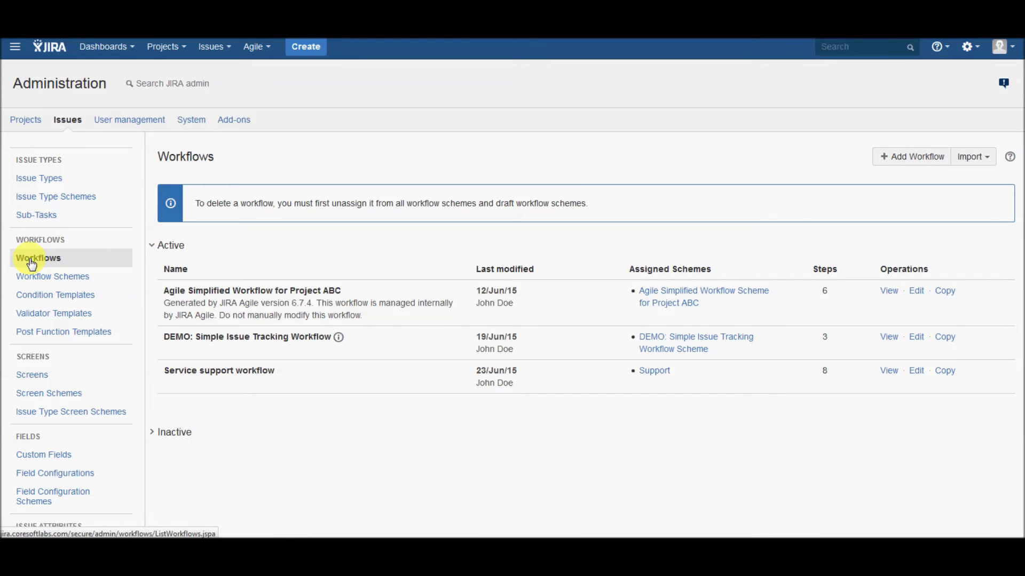
- In the Service support draft, give Answer to 2nd line a Validator Templates validator using Some conditional validation
left_click(916, 372)
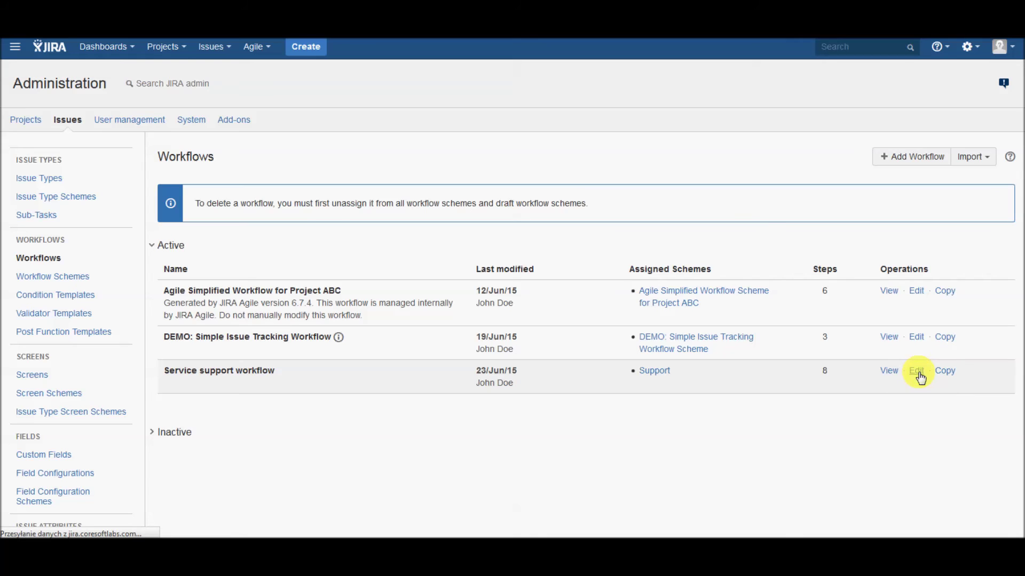
scroll(921, 377, "down", 10)
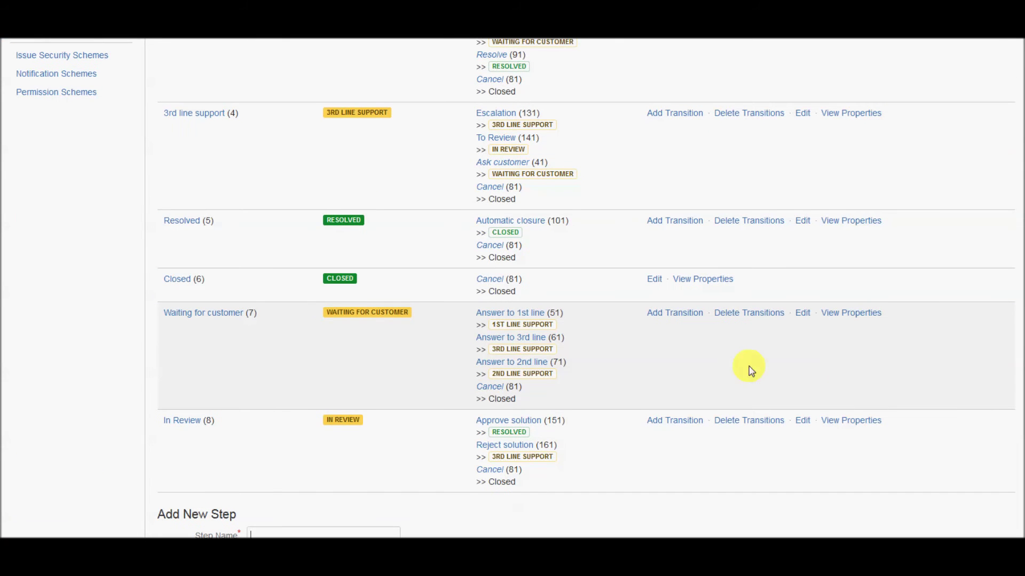
left_click(516, 367)
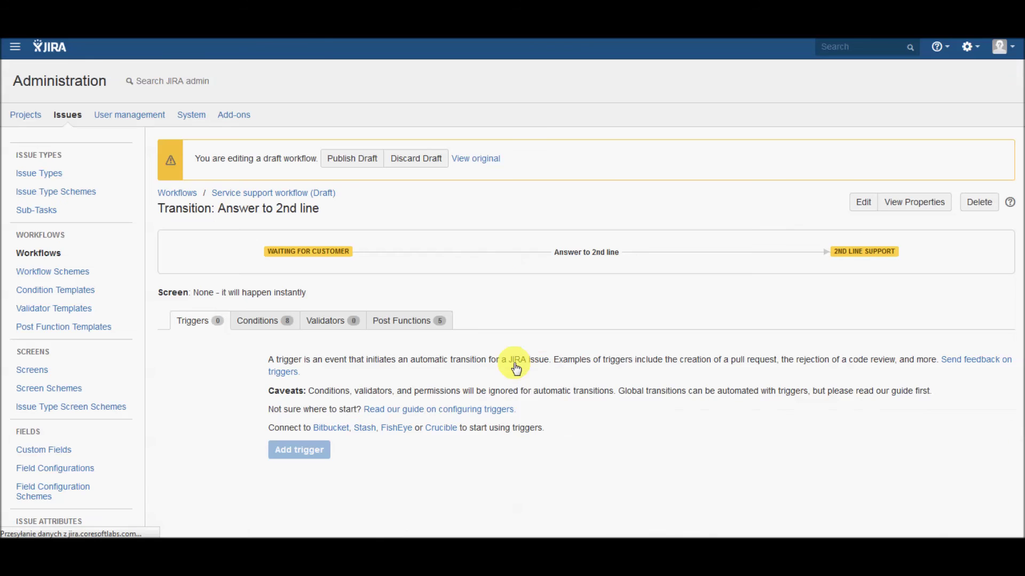
left_click(323, 326)
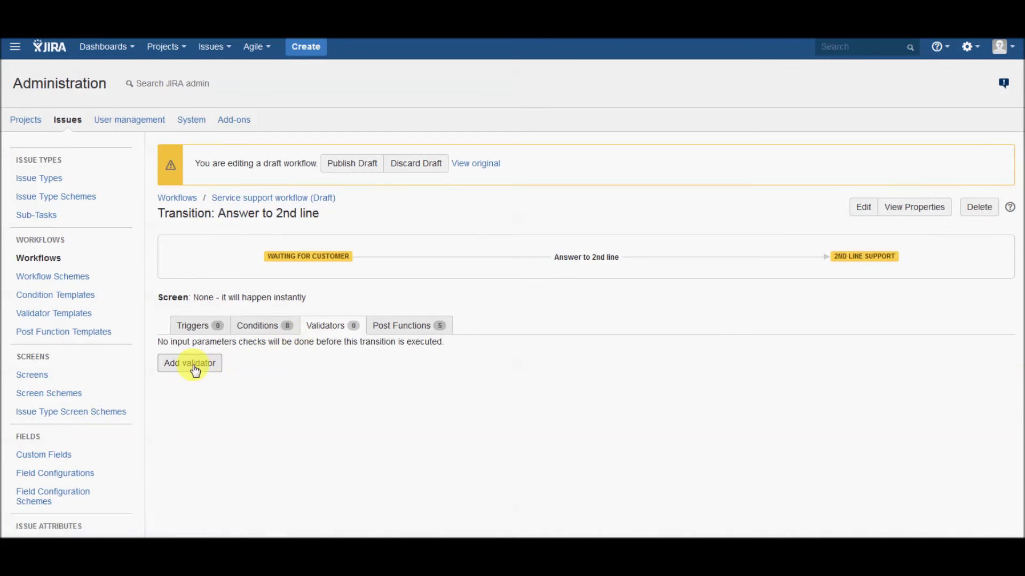
left_click(191, 365)
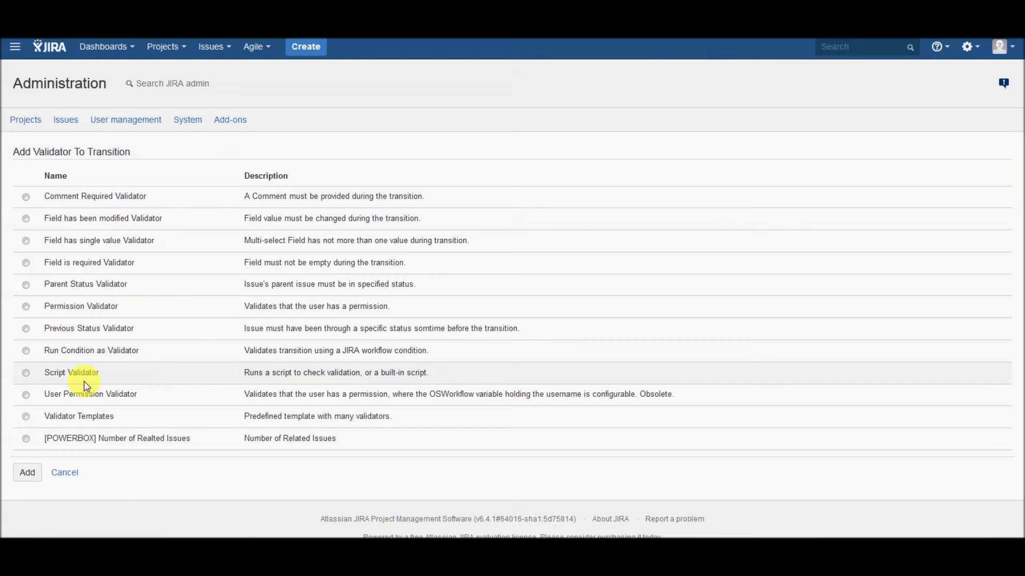
left_click(25, 417)
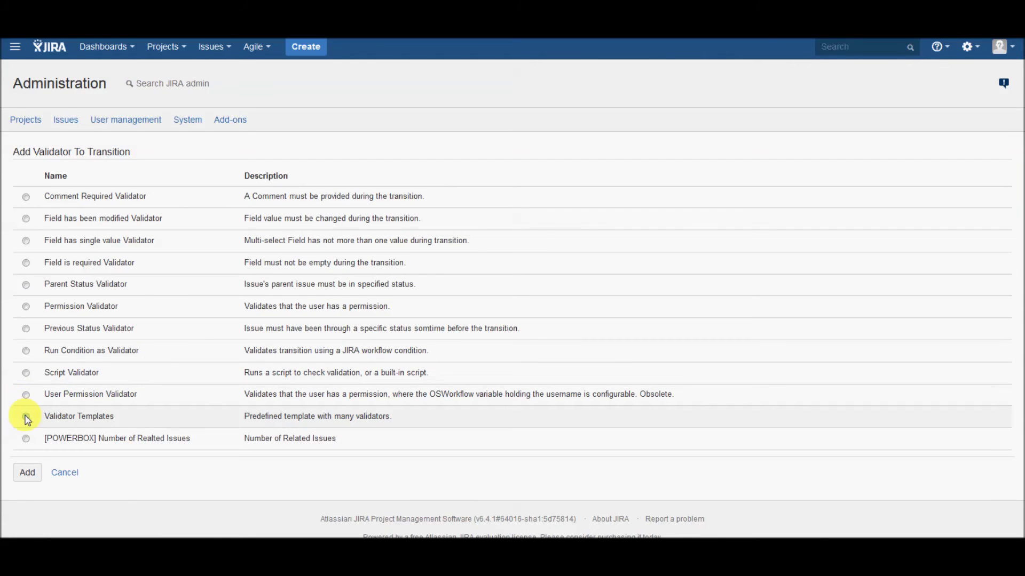
left_click(25, 475)
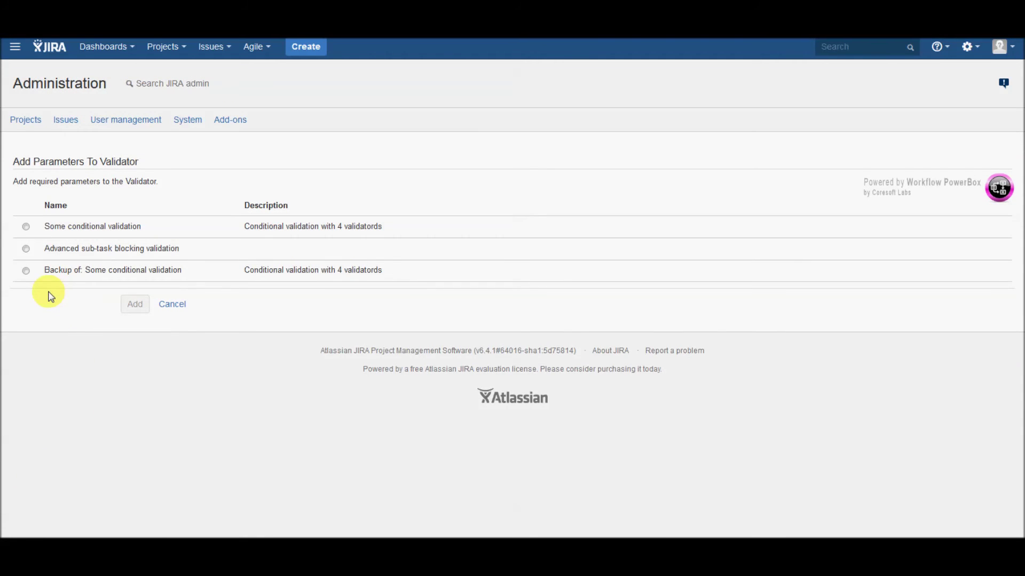
left_click(26, 228)
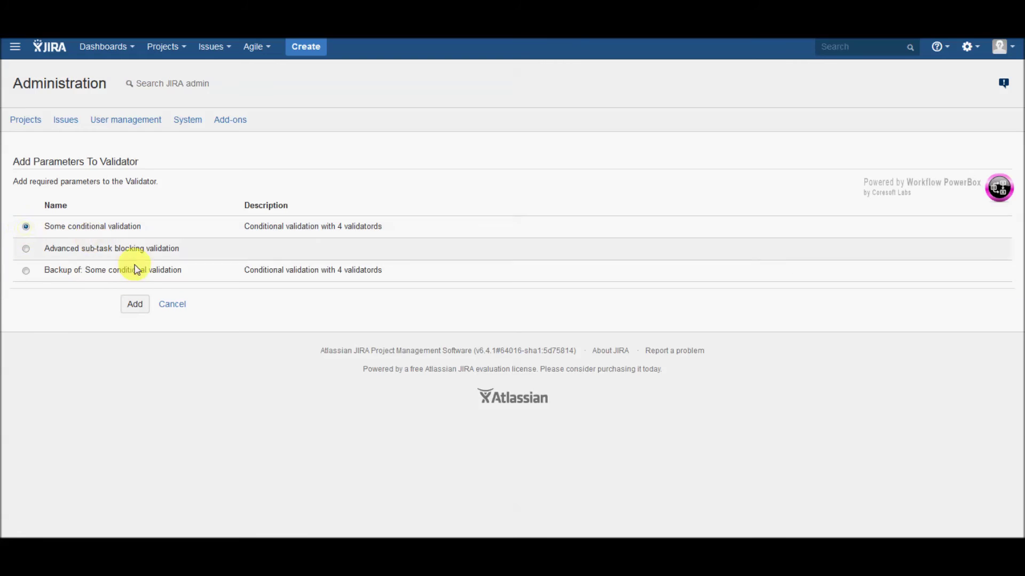
left_click(136, 305)
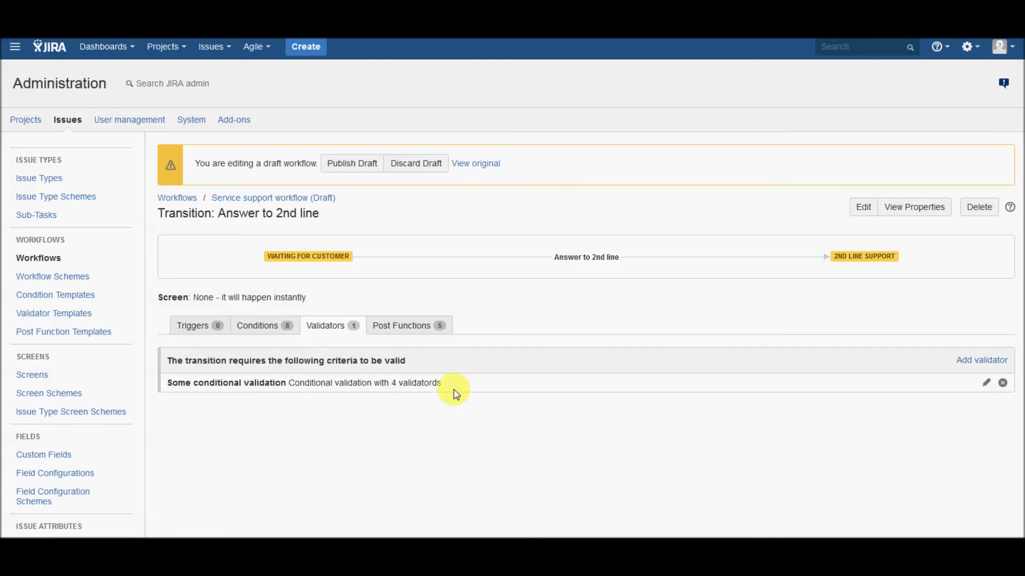
left_click_drag(456, 385, 384, 384)
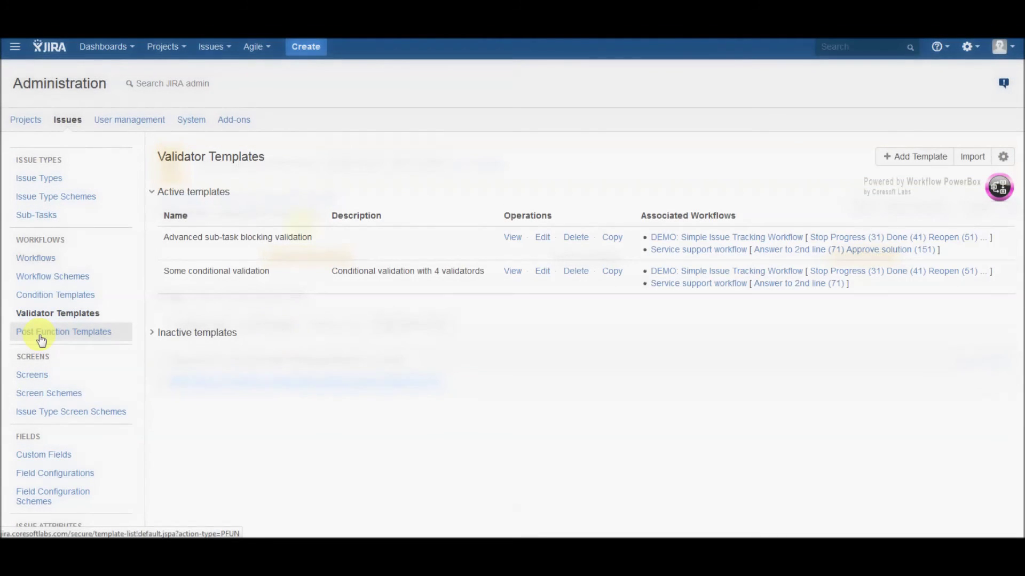
- In Some post function template, move the conditional Status-copy step below the Description set-value step
left_click(41, 339)
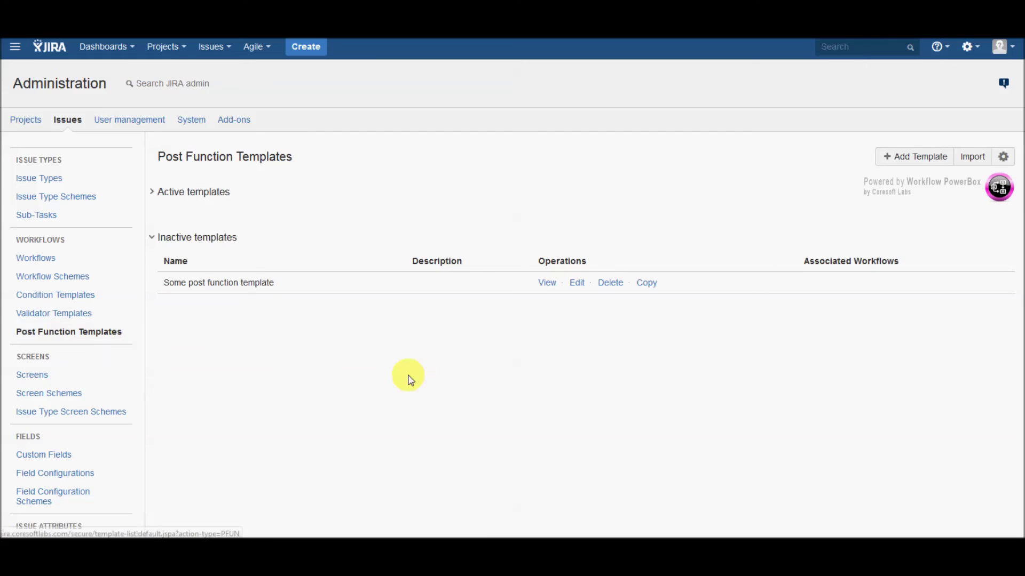
left_click(576, 282)
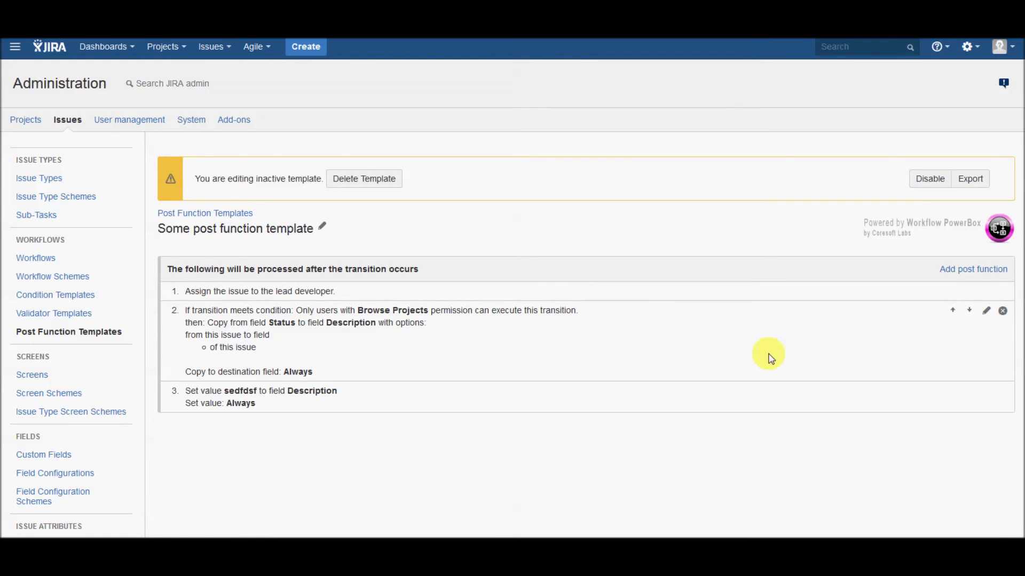
left_click(968, 314)
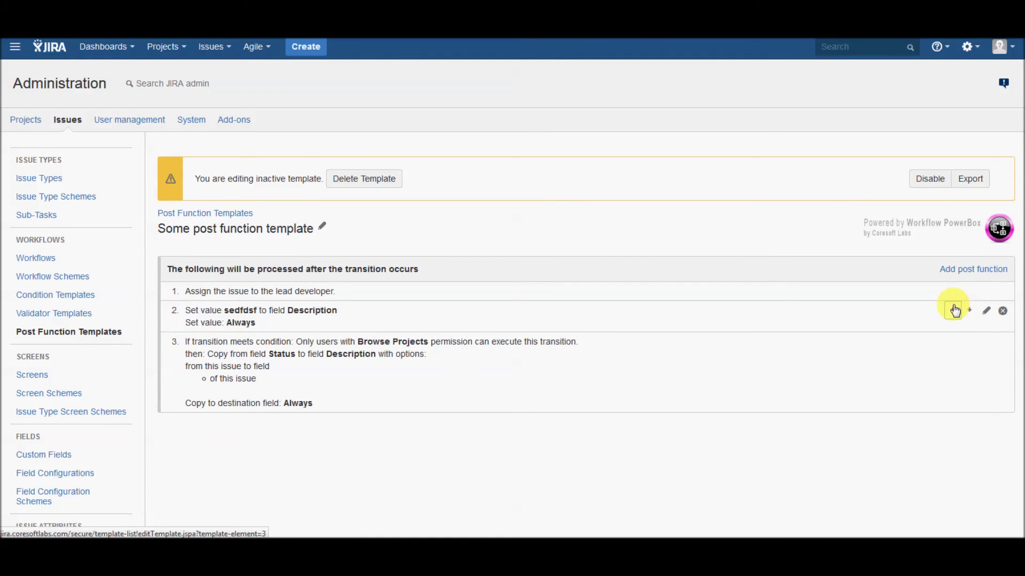
- Start adding a new Condition Based Post Function to the template
left_click(980, 278)
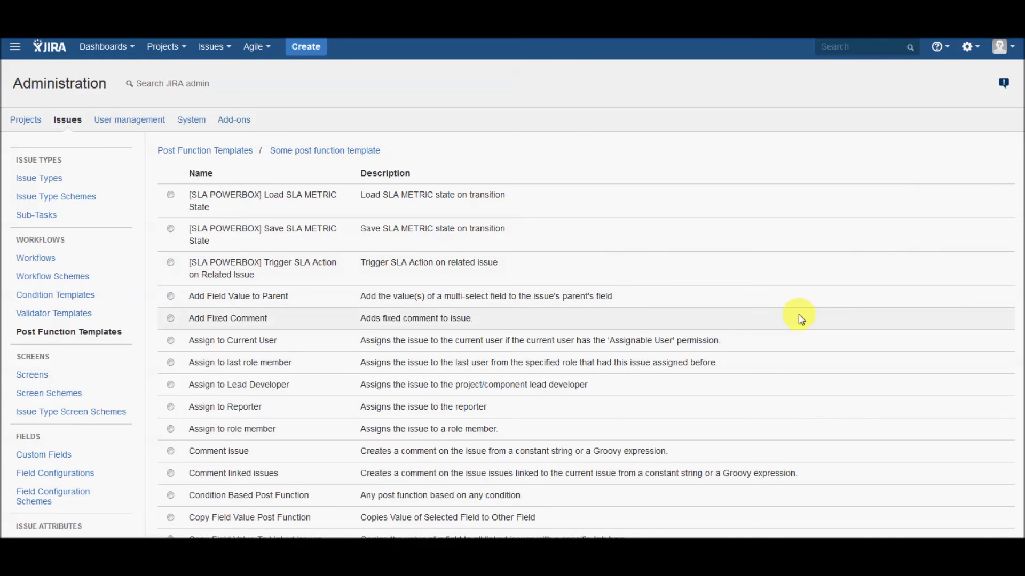
scroll(714, 321, "down", 3)
scroll(714, 321, "down", 4)
scroll(711, 320, "down", 2)
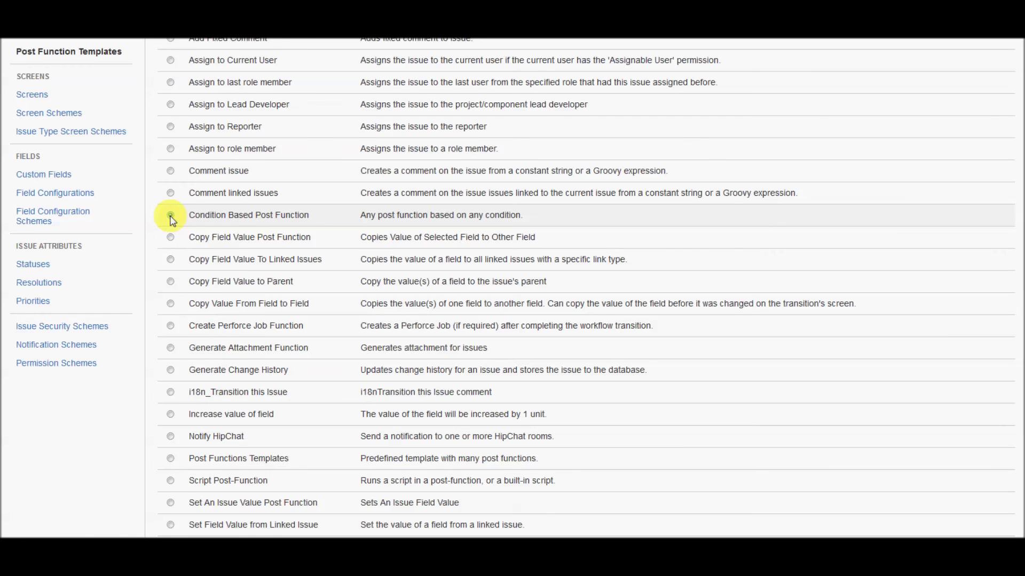
scroll(171, 221, "down", 9)
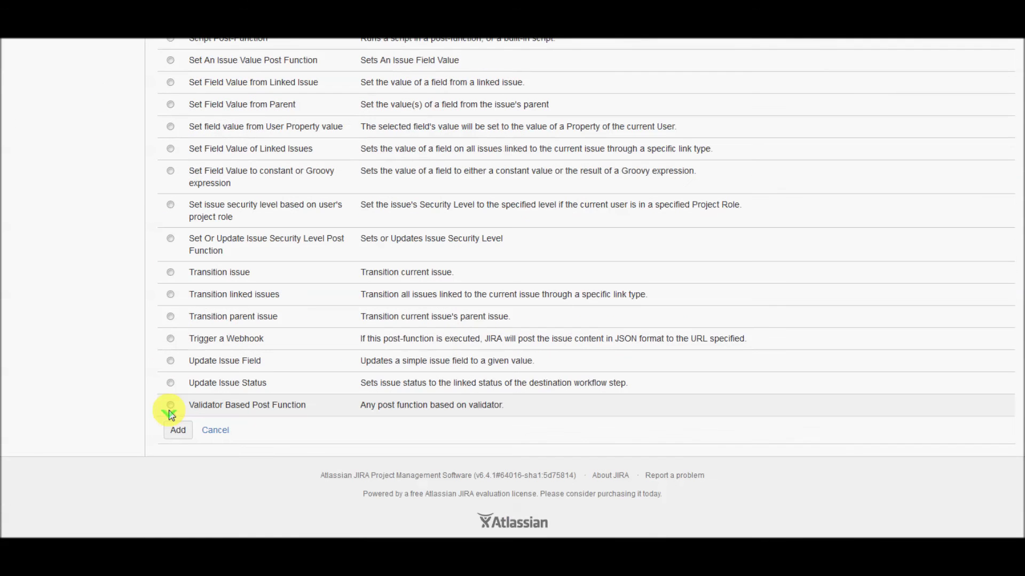
left_click(178, 434)
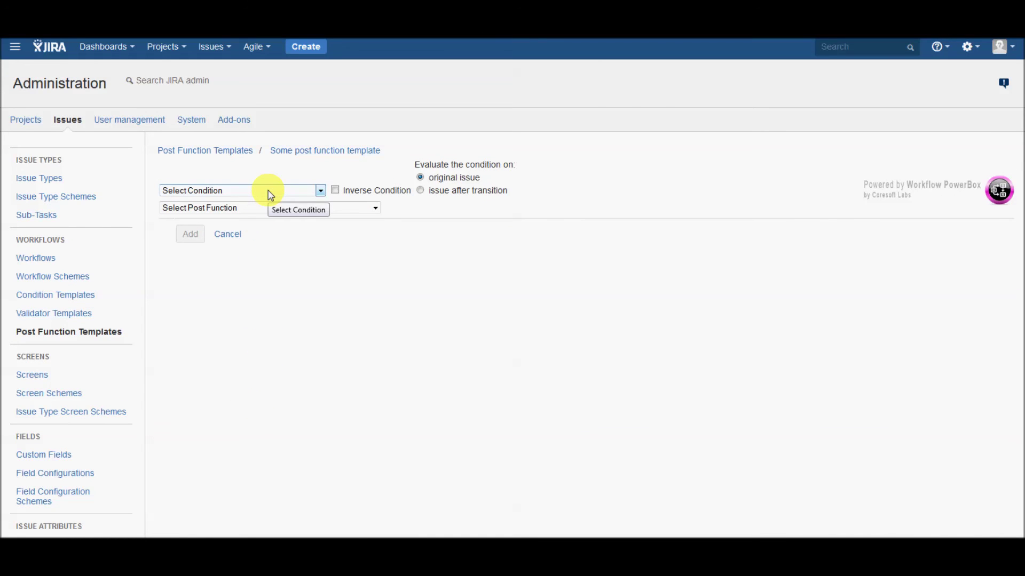
- Add an Only Reporter Condition step posting the pasted fixed comment, visible only to jira-administrators
left_click(270, 196)
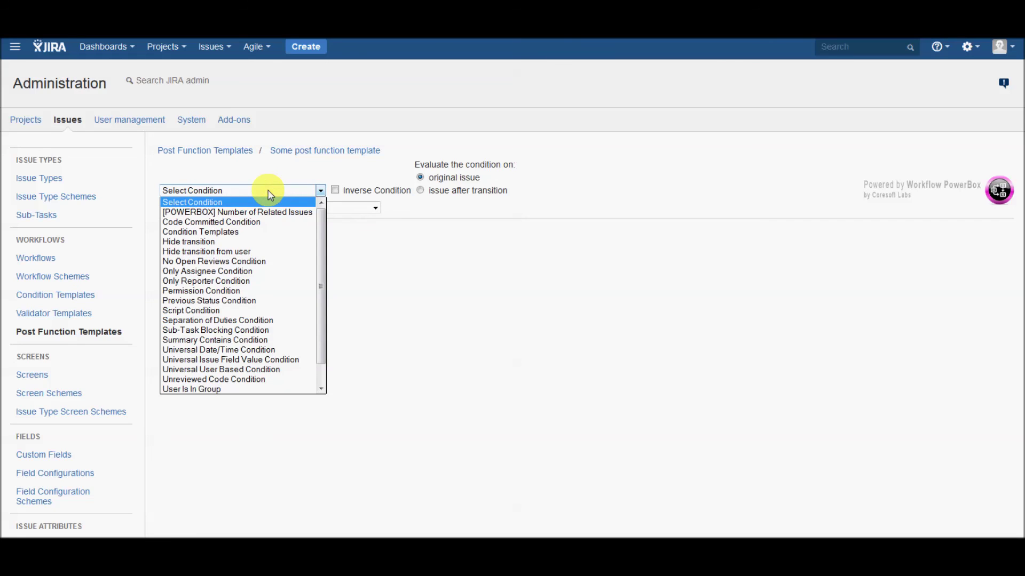
left_click(255, 282)
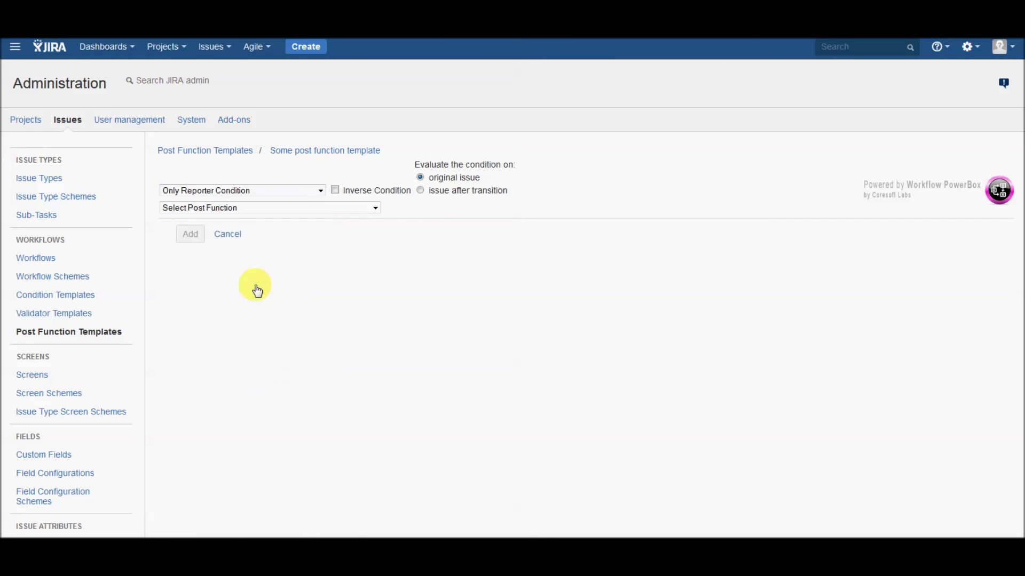
left_click(251, 211)
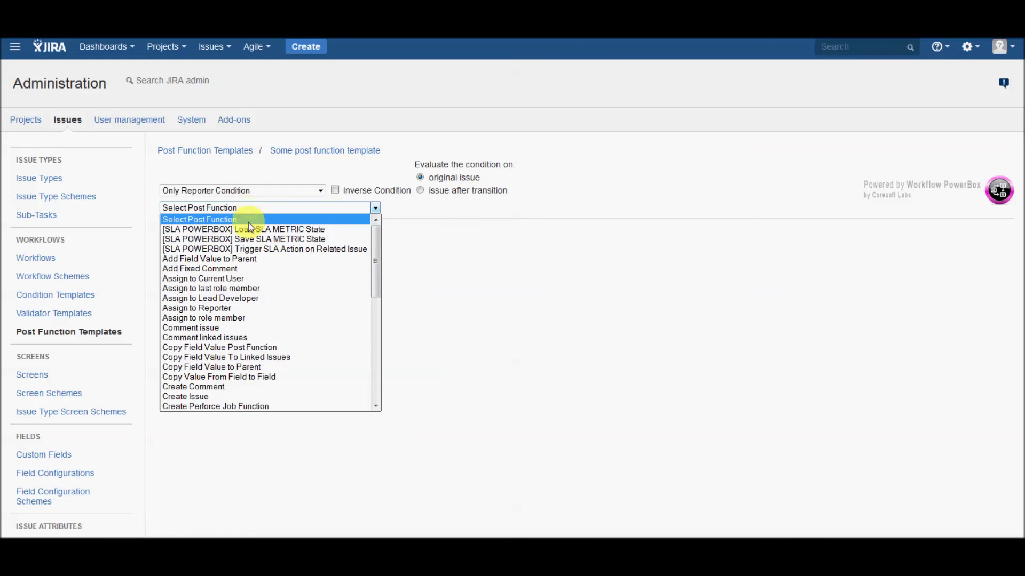
left_click(246, 268)
left_click(228, 267)
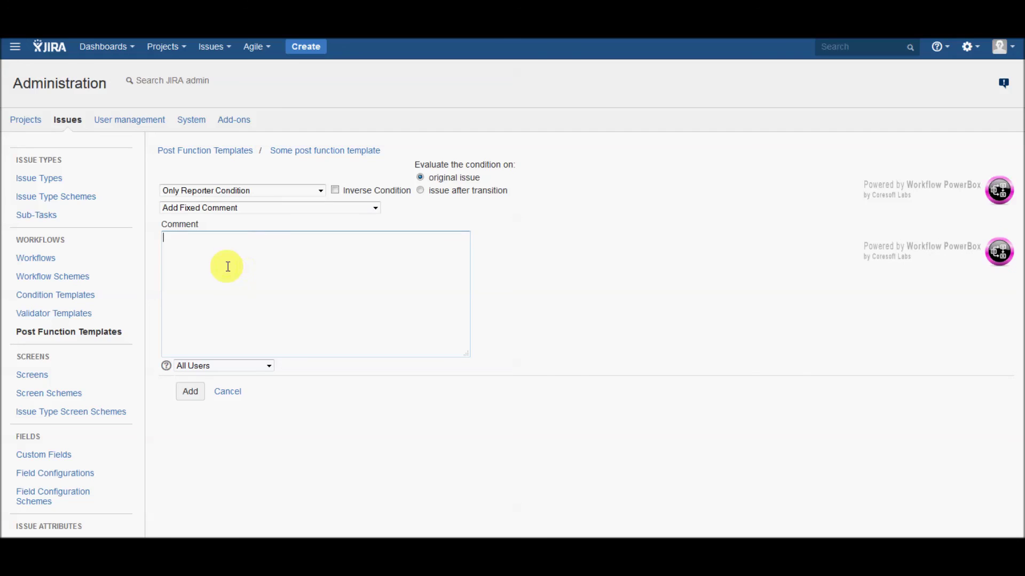
type("Comment visible to jira-administrators")
left_click(216, 366)
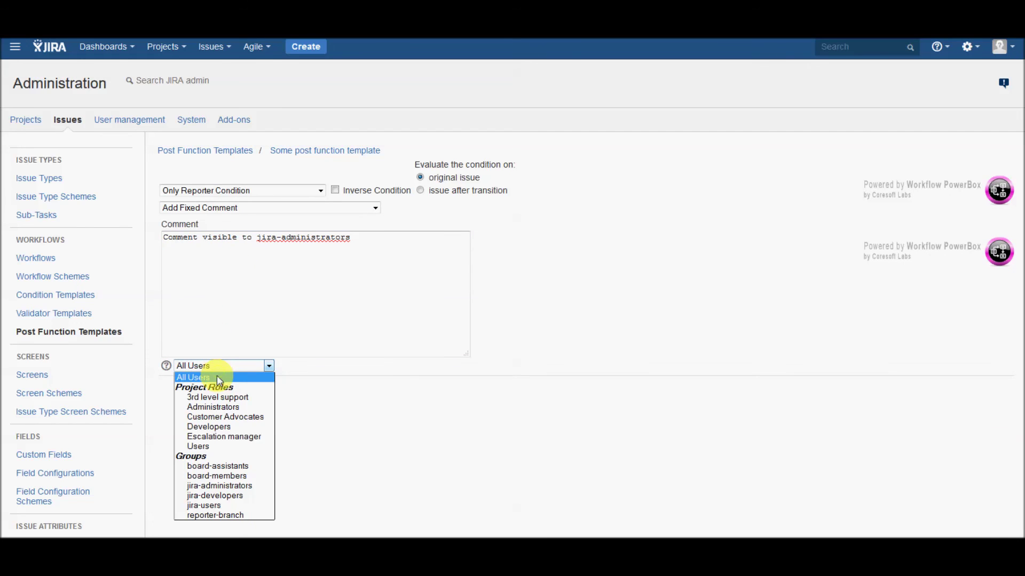
left_click(234, 485)
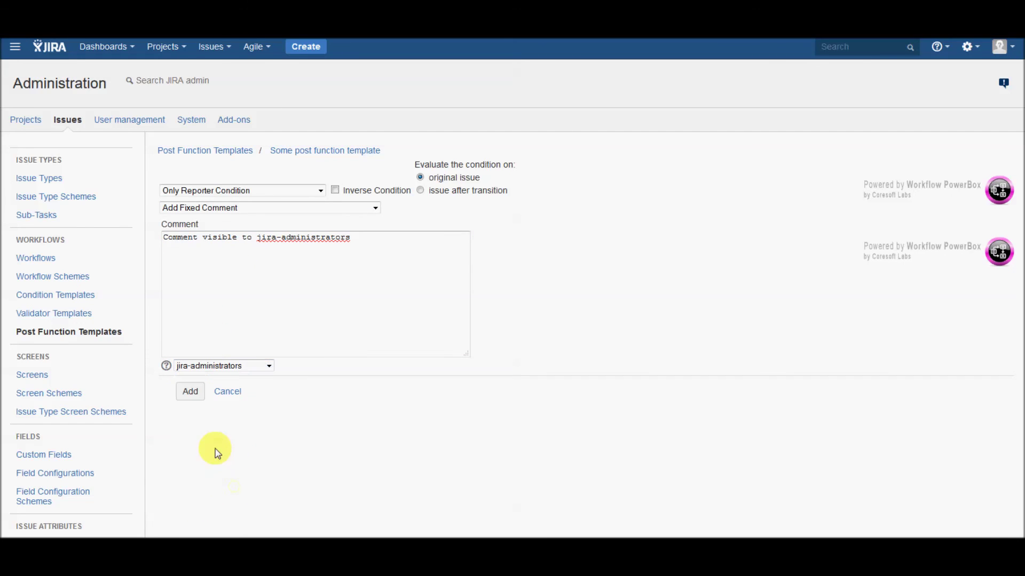
left_click(191, 393)
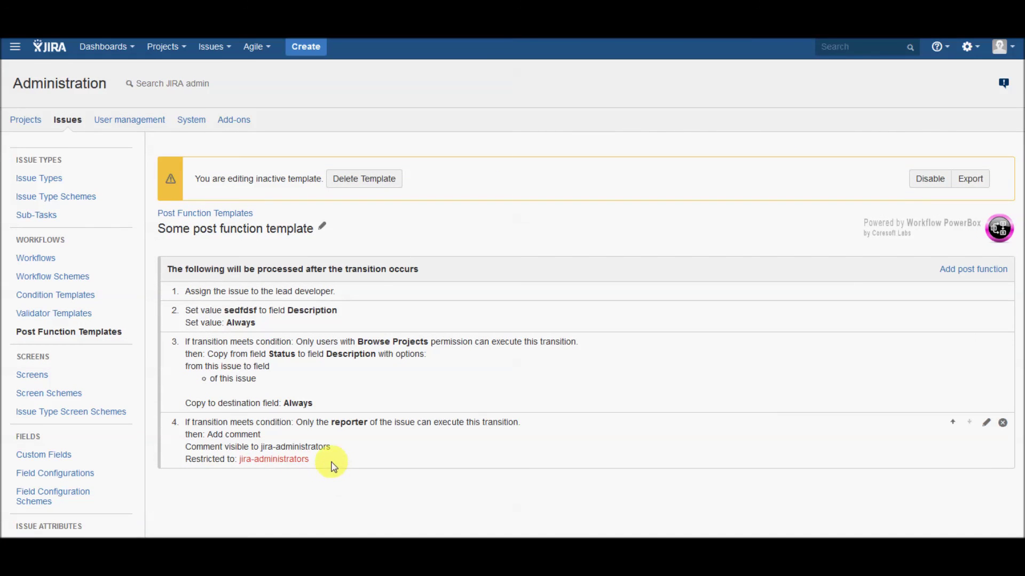
- Verify the fourth post function's comment is restricted to jira-administrators
left_click_drag(329, 461, 185, 462)
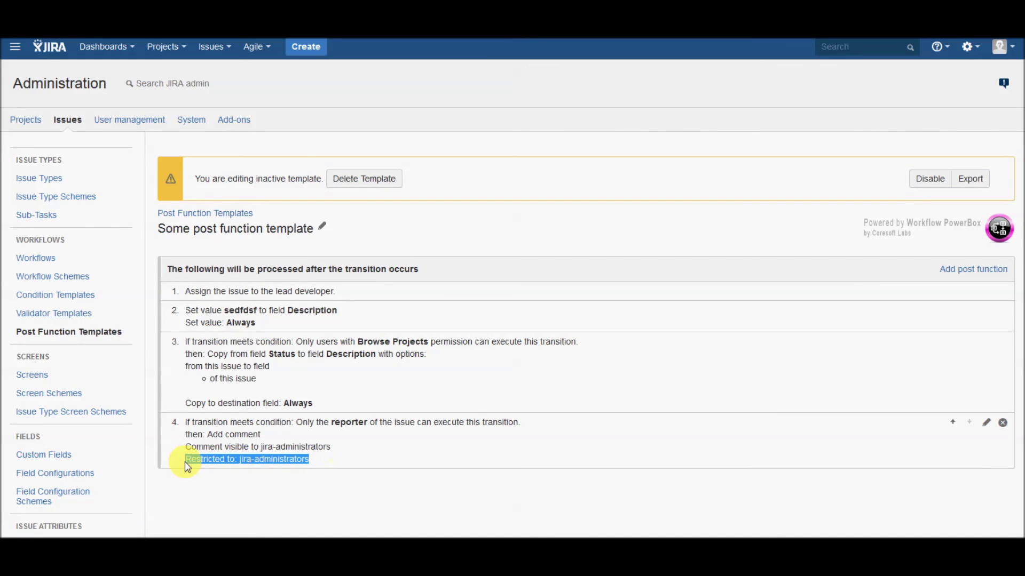
left_click(354, 462)
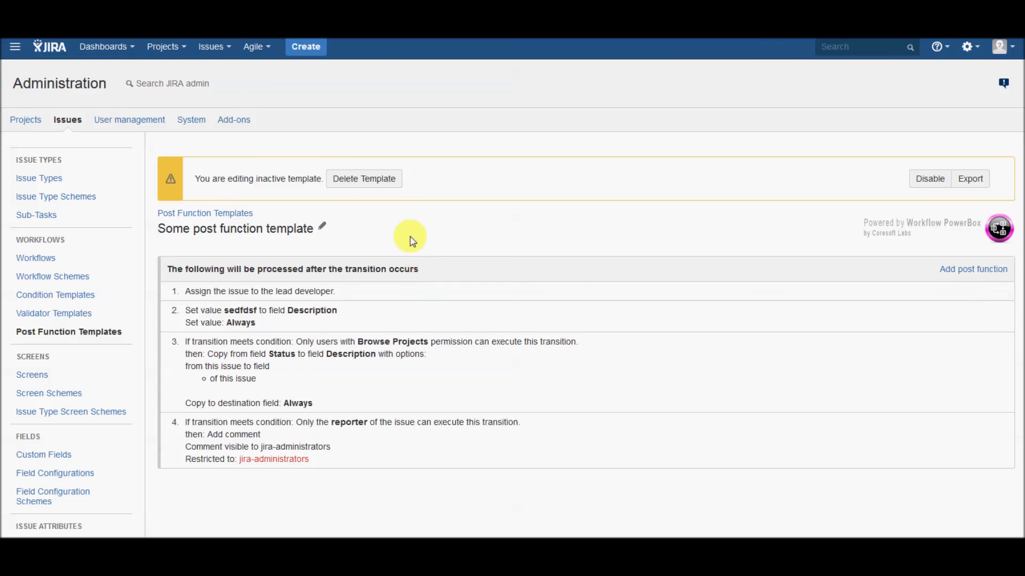